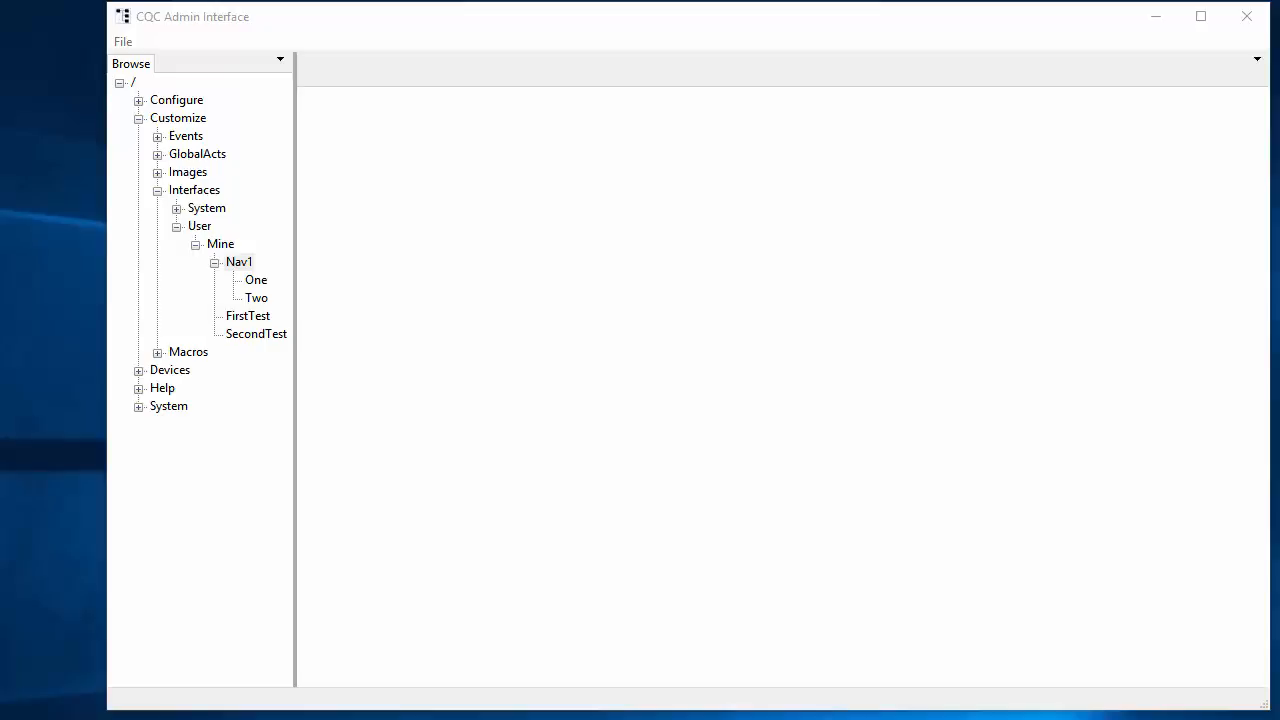
Step: Create a new child scope named Nav2 under the Mine scope
click(220, 246)
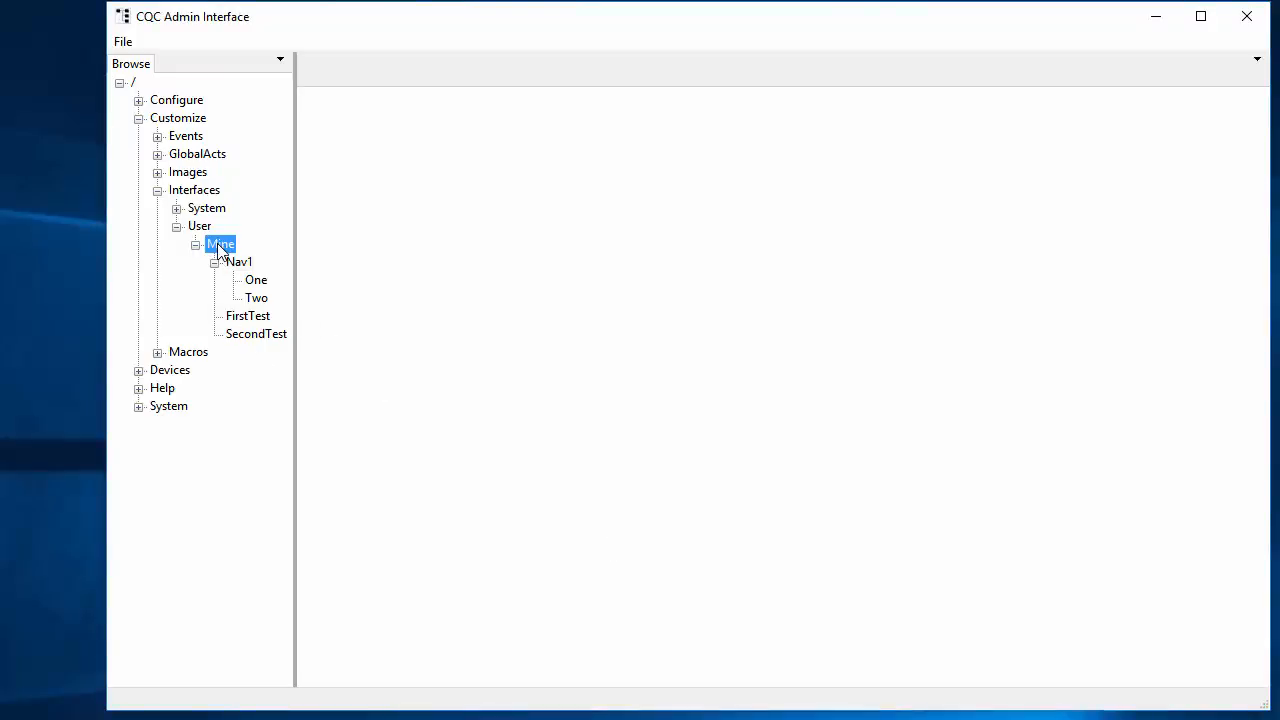
right_click(220, 248)
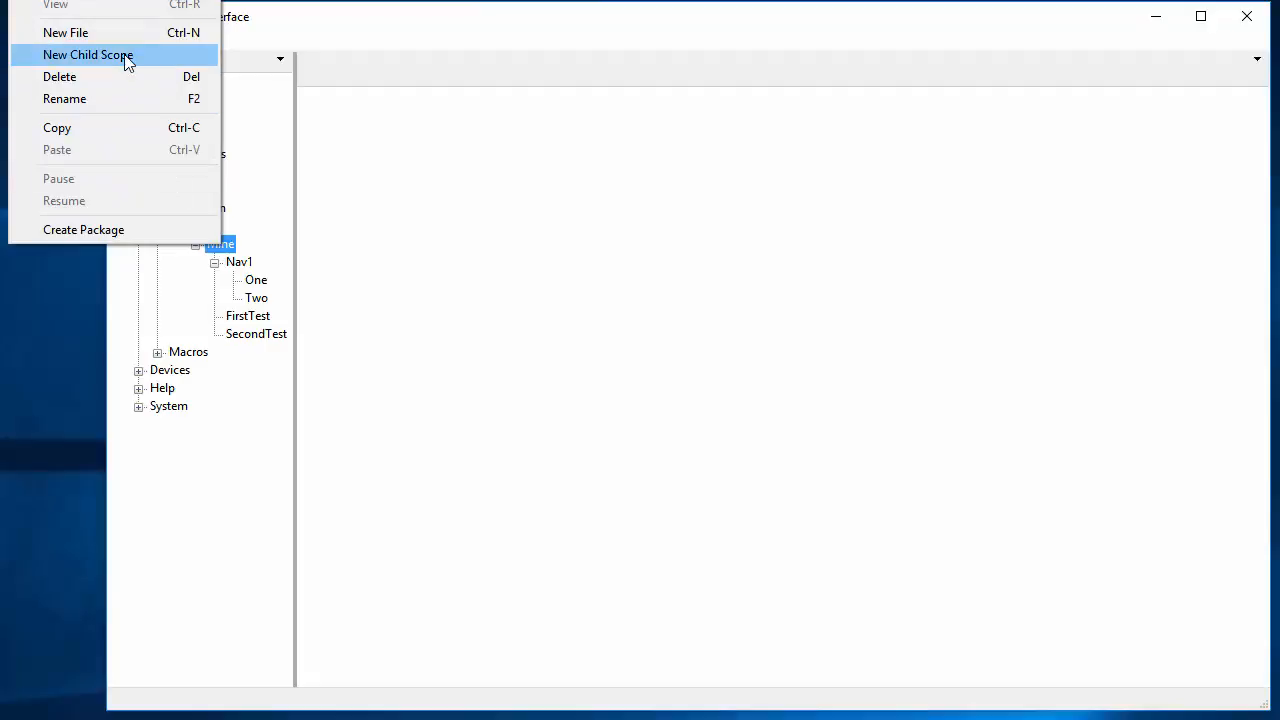
click(125, 57)
text(Nav2)
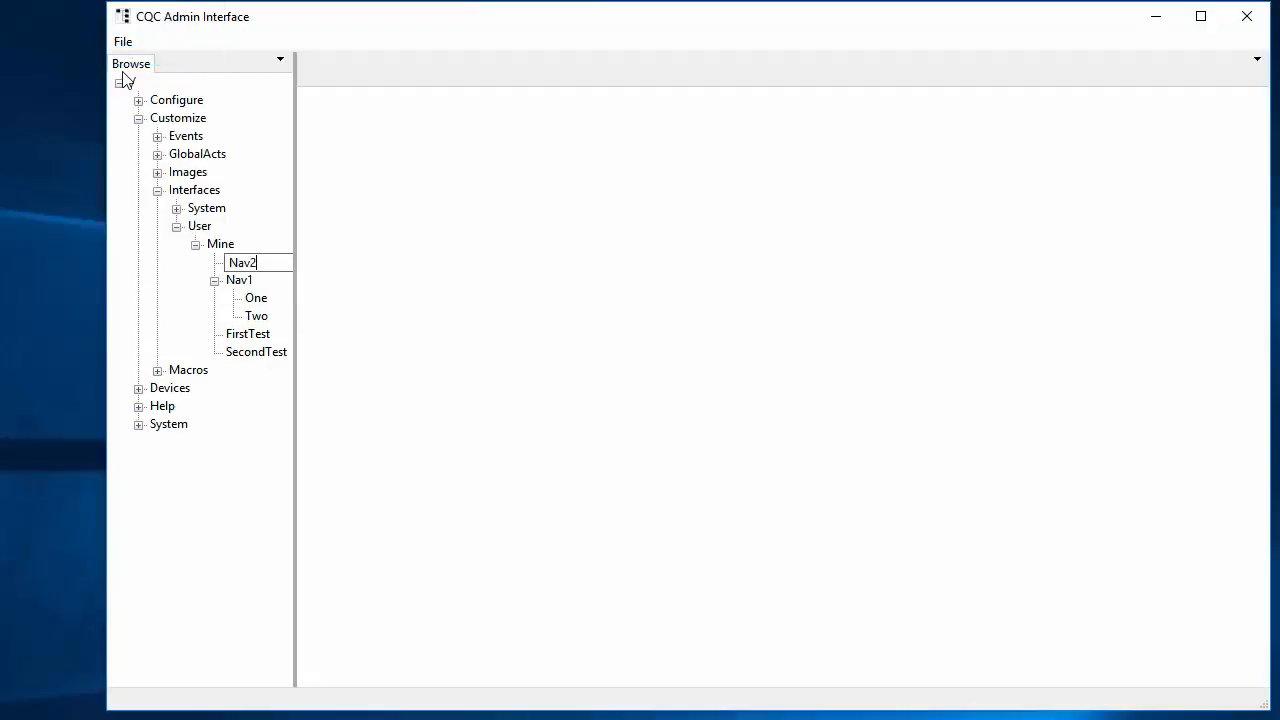
key(Return)
Step: Add a new template file named Main inside Nav2 and open it for editing
right_click(236, 262)
click(141, 58)
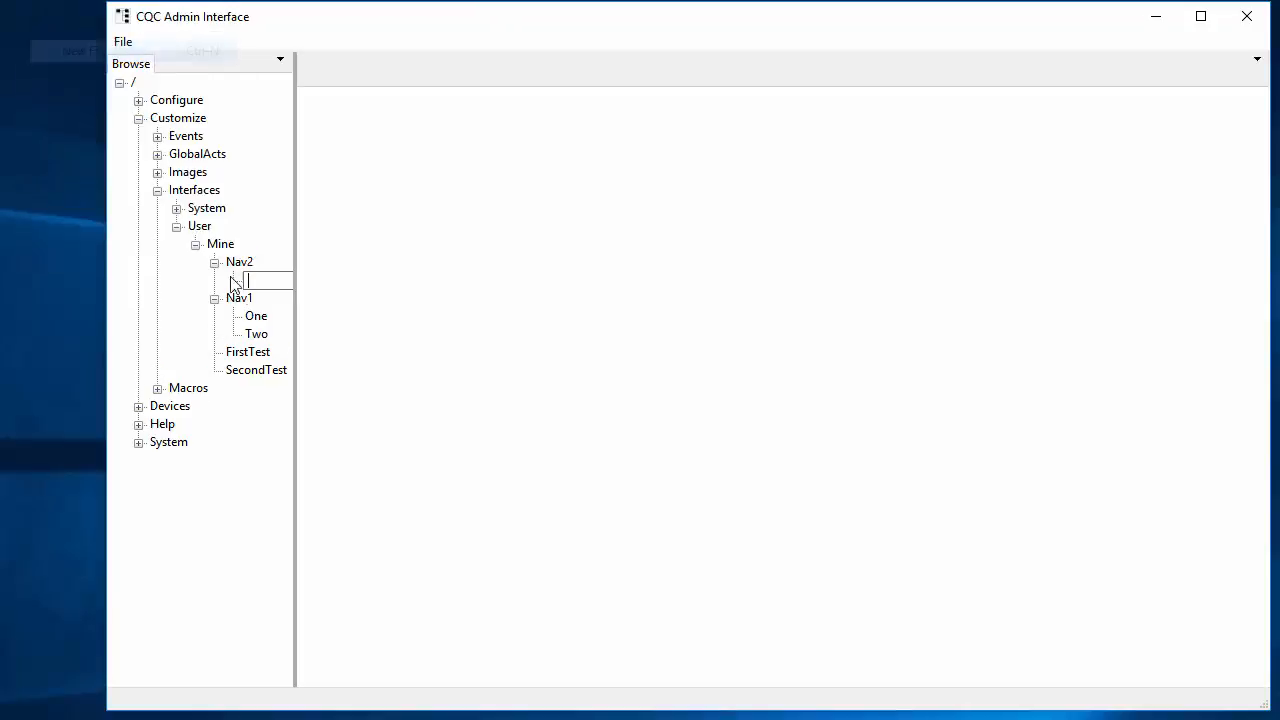
text(Main)
key(Return)
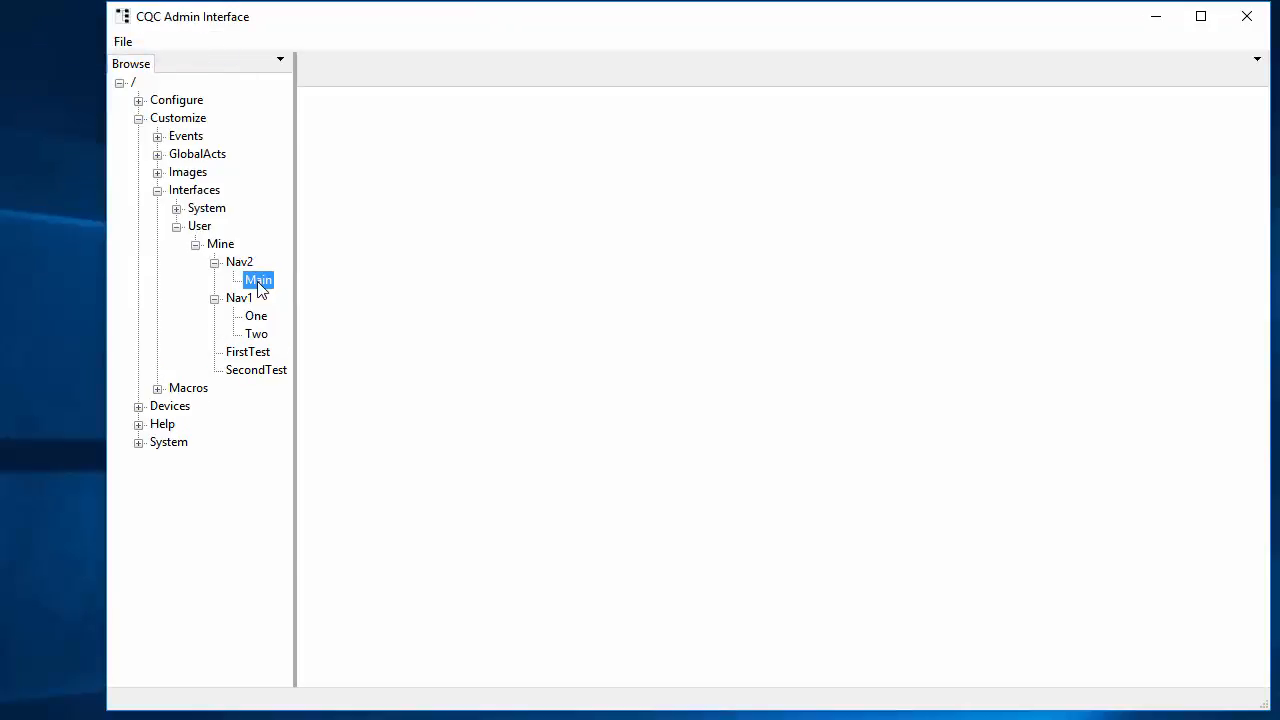
double_click(258, 283)
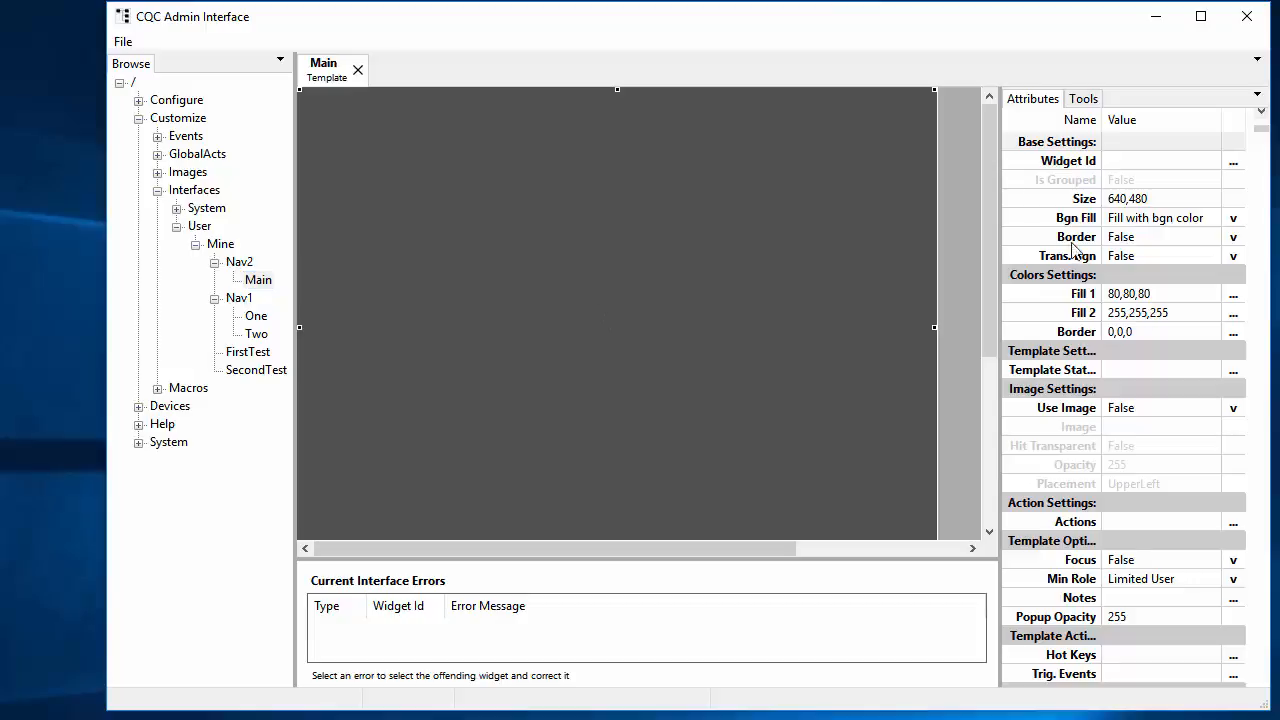
Step: Change the Main template's Size to 640,440
click(1178, 199)
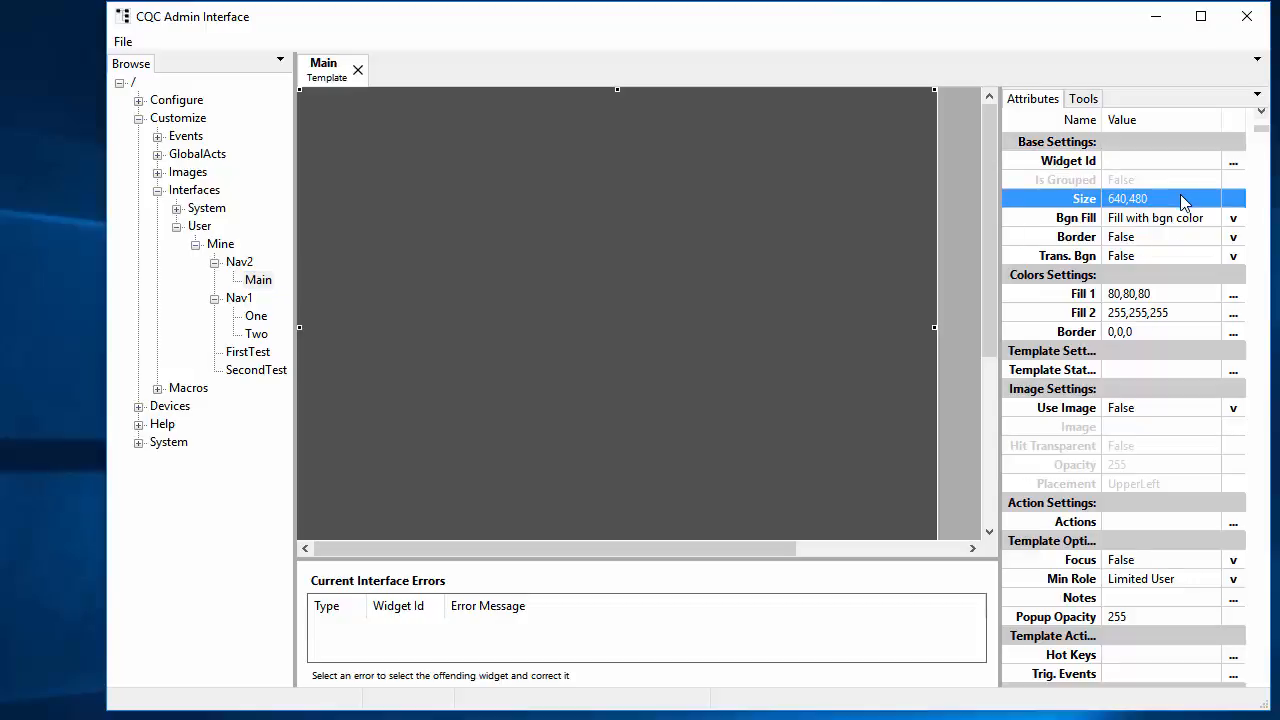
click(1183, 203)
key(End)
key(Left)
key(shift+Left)
text(4)
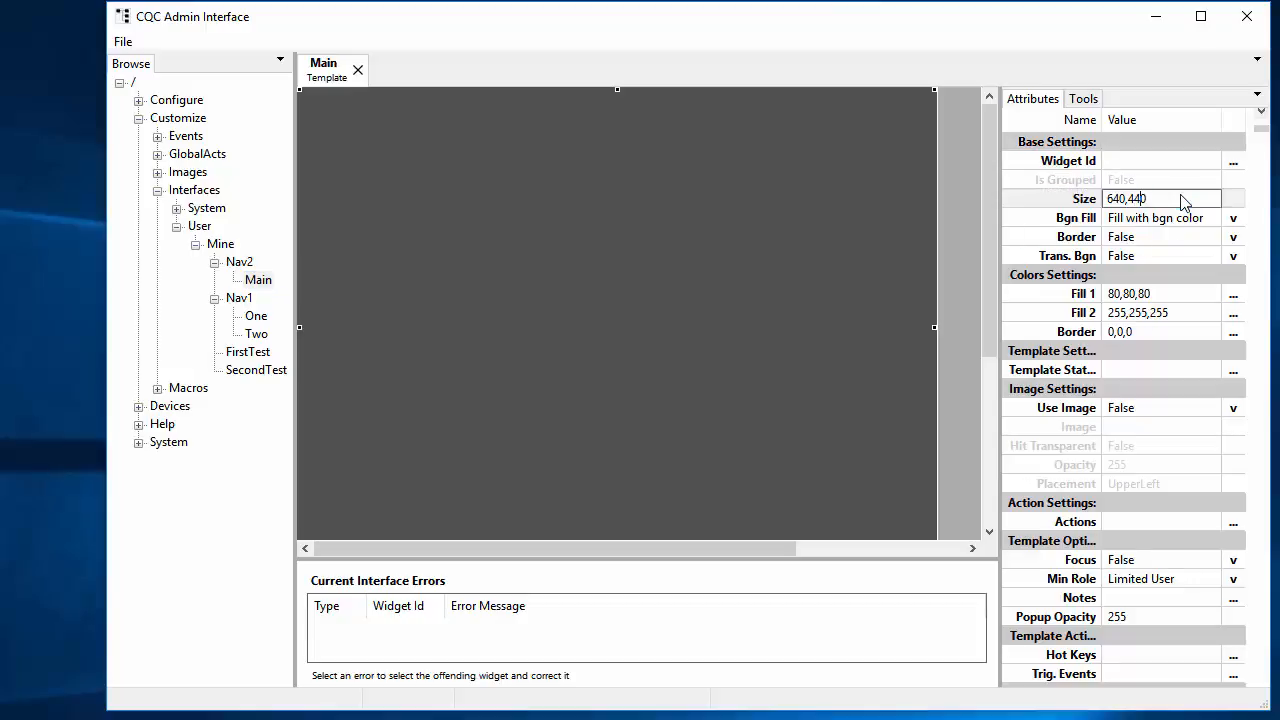
key(Return)
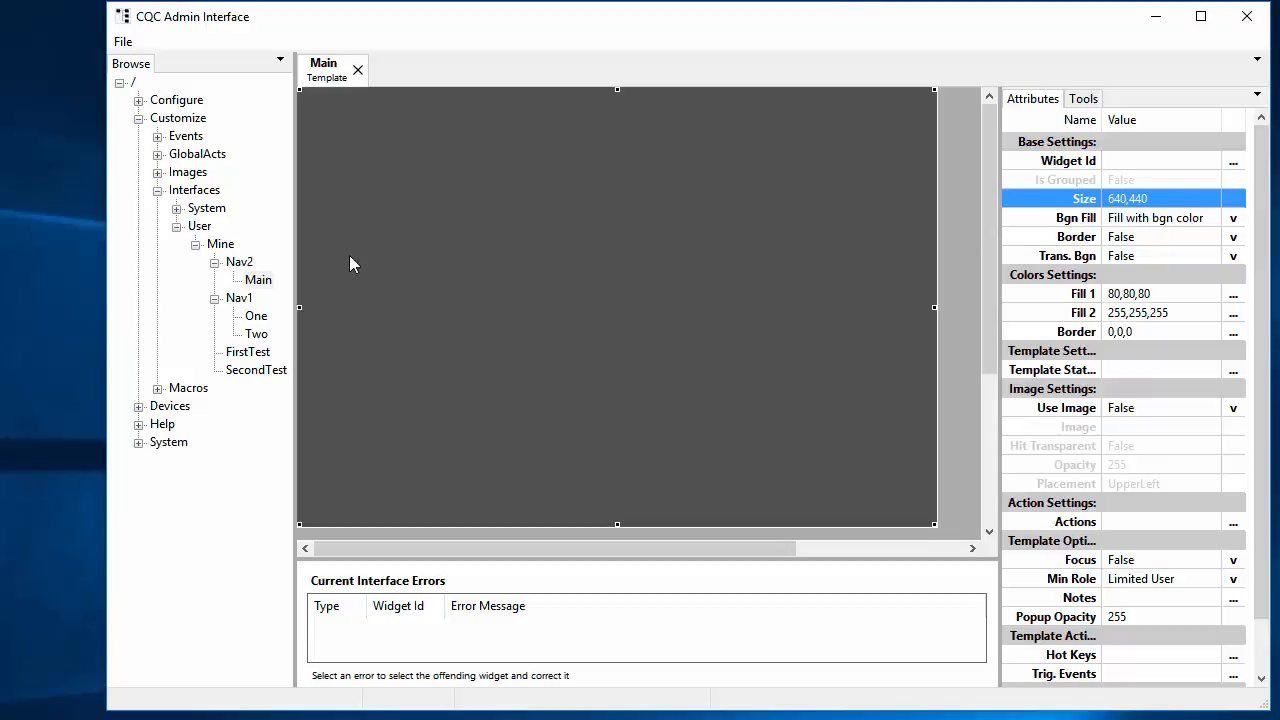
Step: Insert an Overlay widget and stretch it to fill the template, area 7,47,627,317
right_click(310, 429)
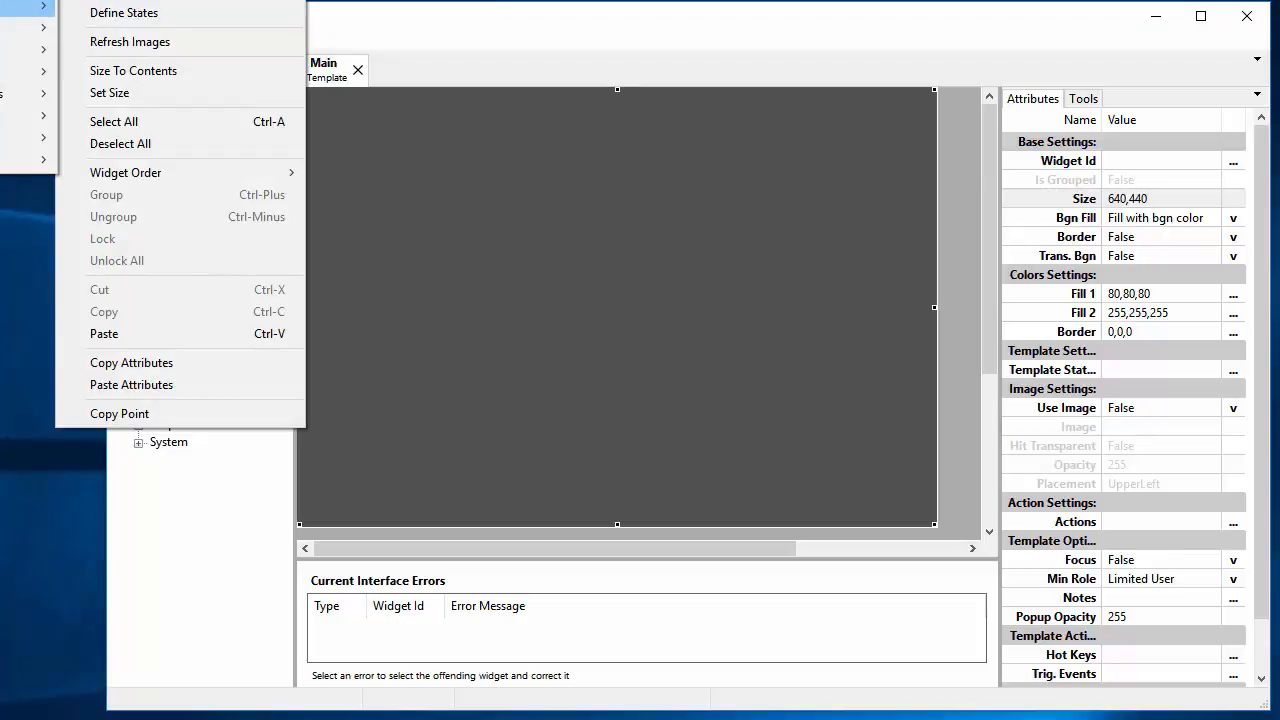
click(2, 7)
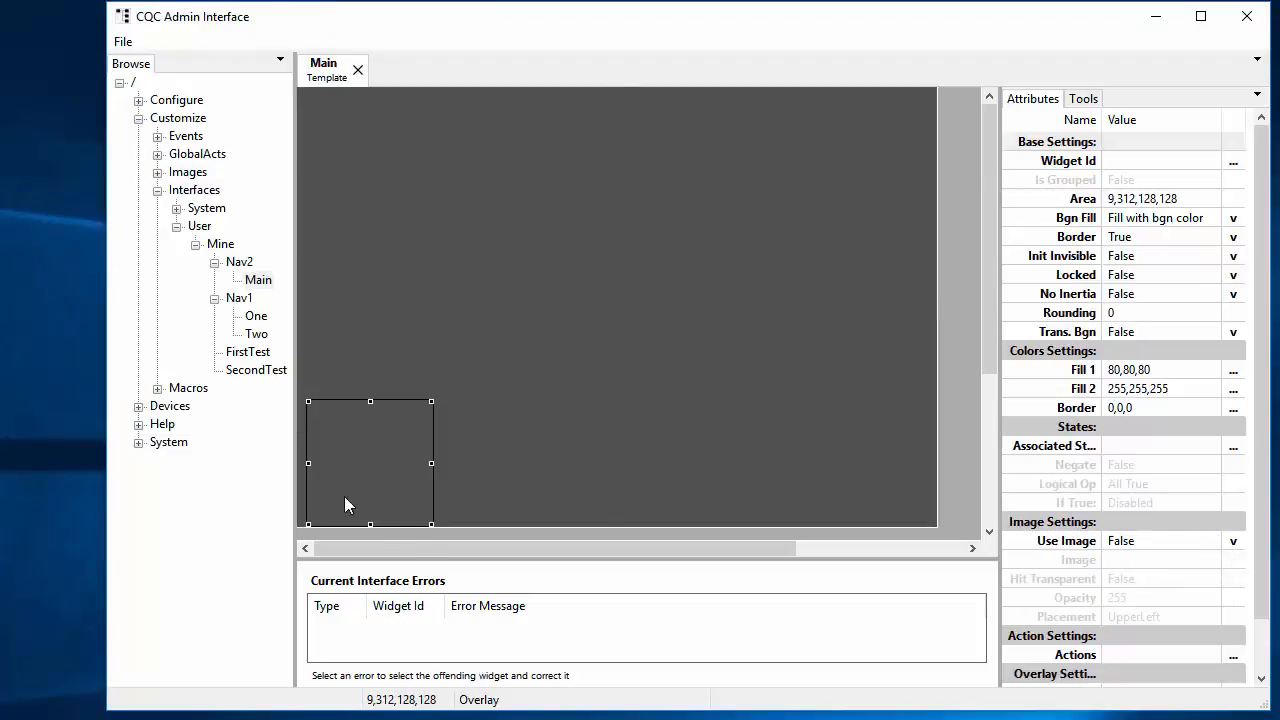
drag(380, 471, 378, 223)
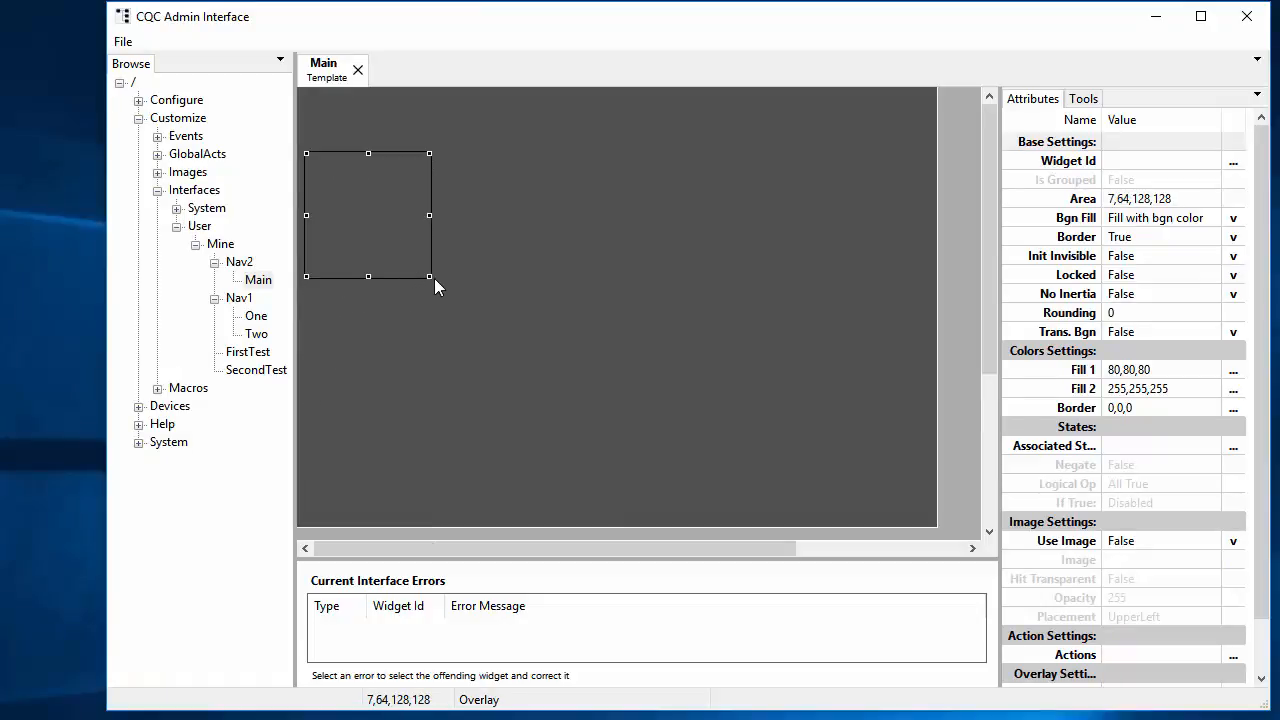
drag(432, 276, 930, 450)
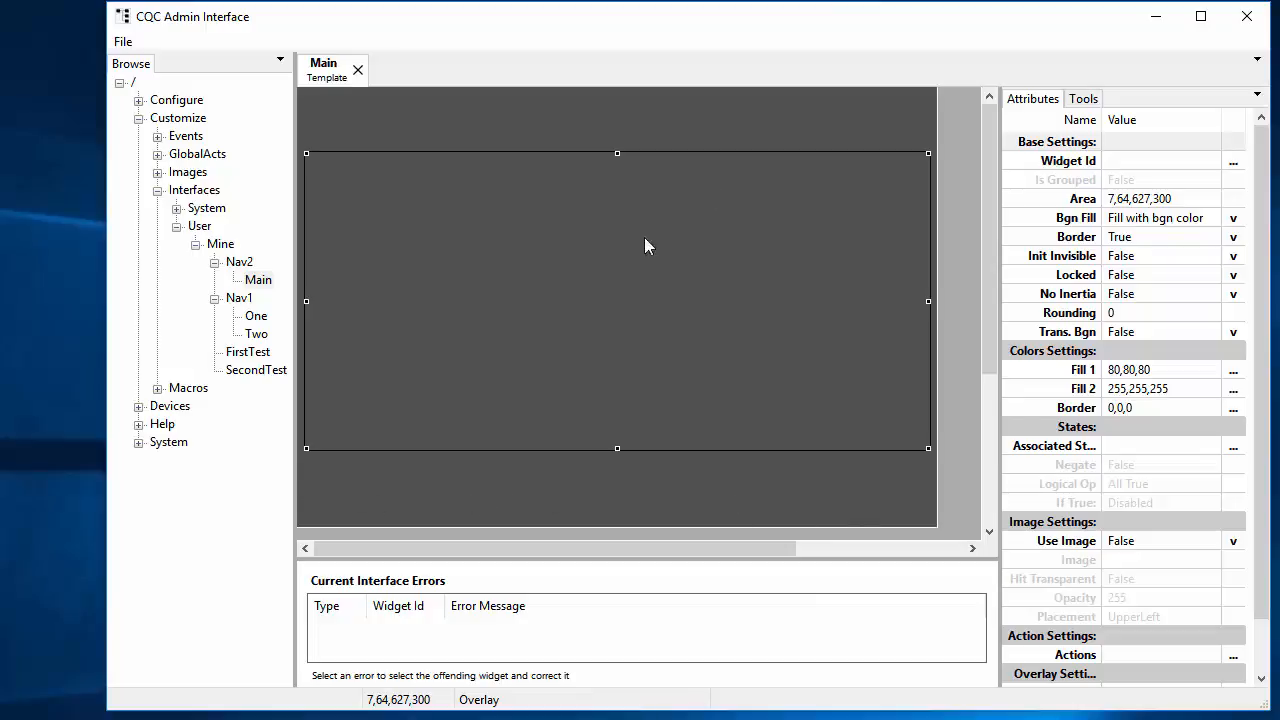
drag(619, 136, 619, 135)
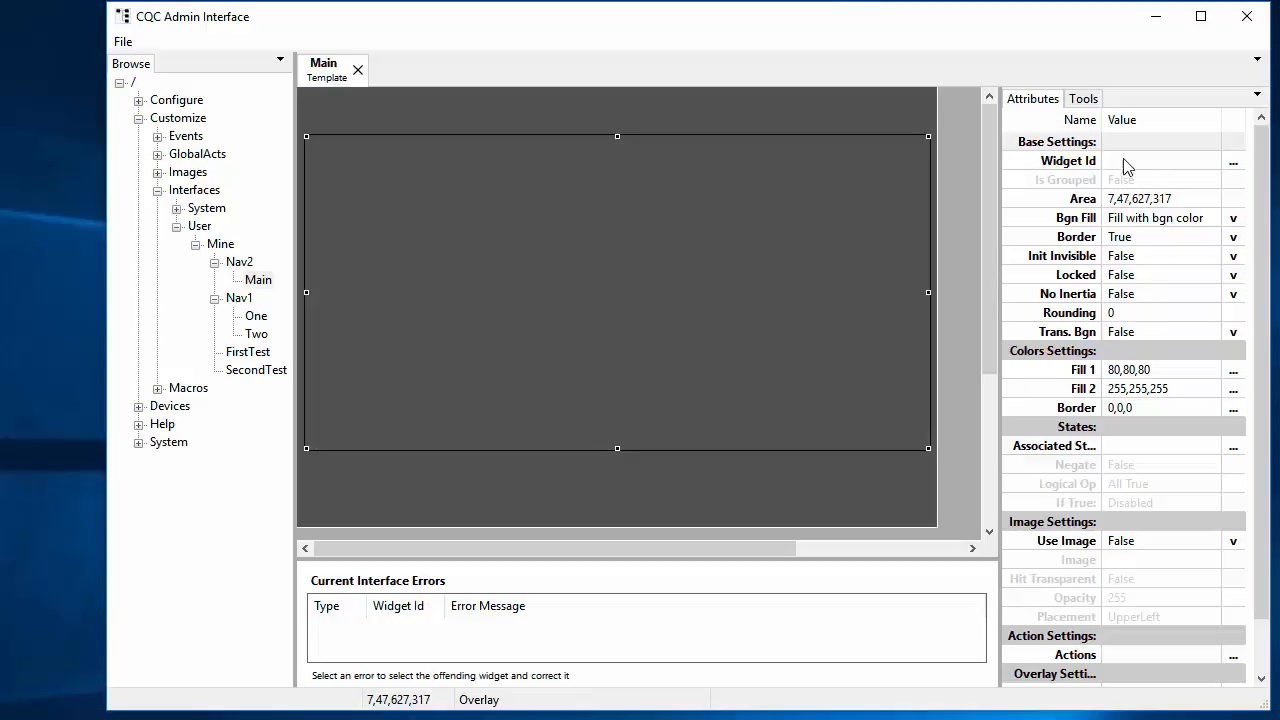
Step: Set the overlay's Widget Id to MainOverlay and trim its width by one pixel
click(1155, 166)
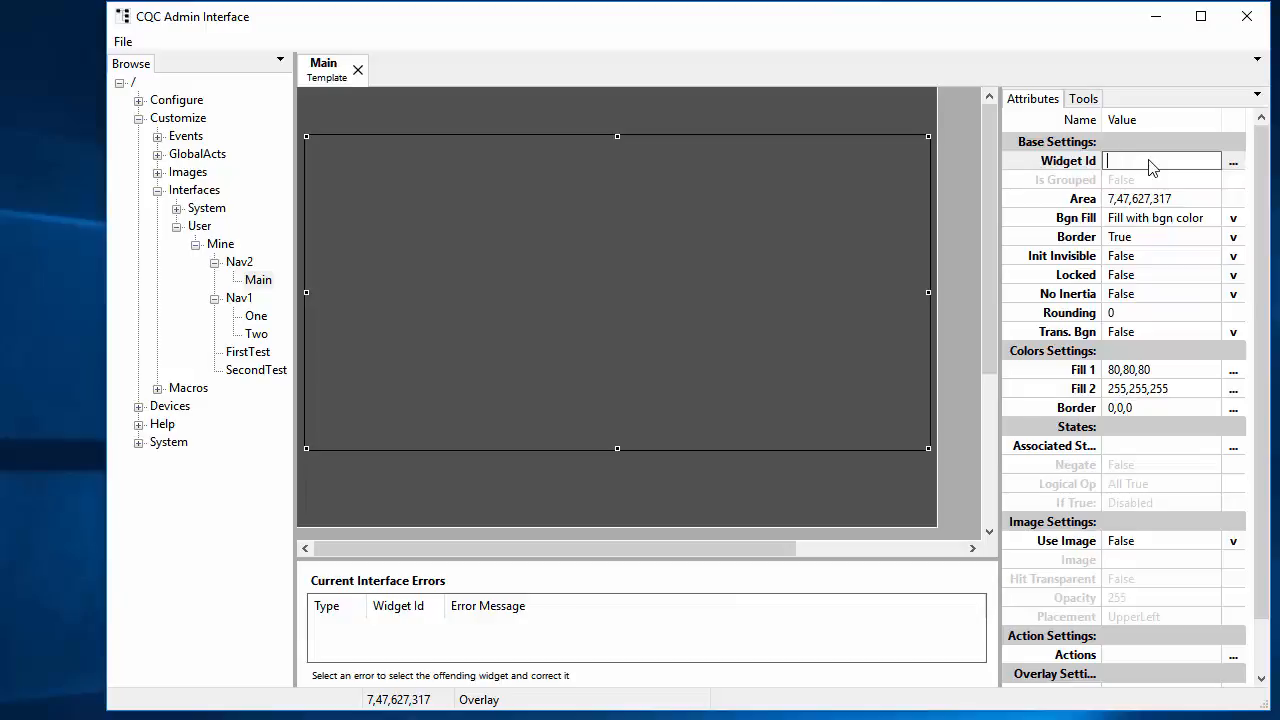
text(MainOverlay)
key(Return)
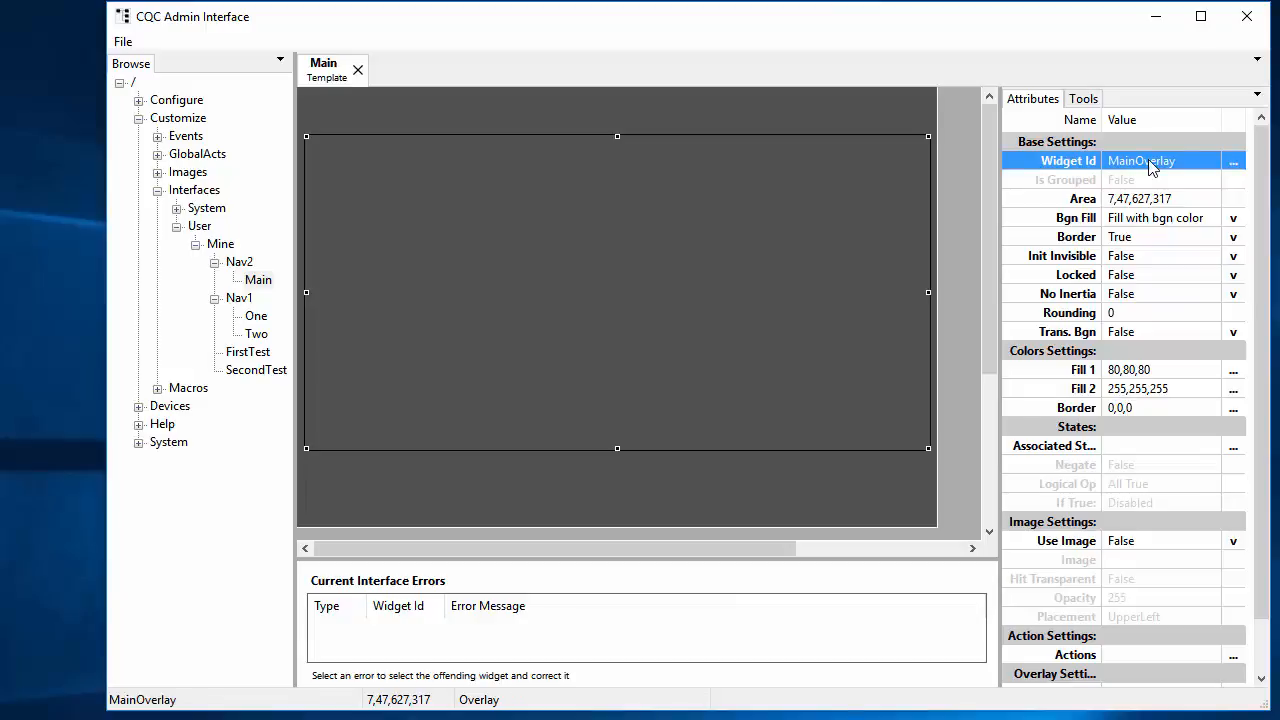
click(590, 260)
key(shift+Left)
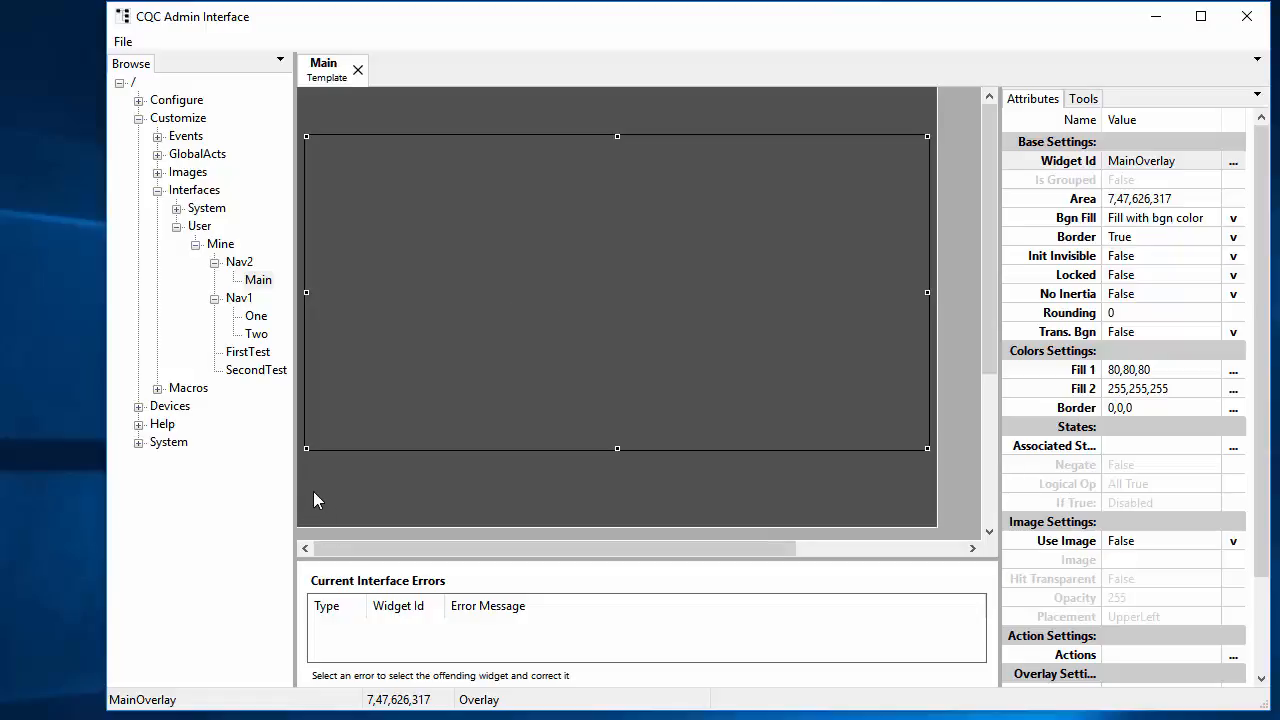
Step: Grow the overlay height by one pixel so Area reads 7,47,626,318
click(238, 262)
click(550, 226)
click(1211, 199)
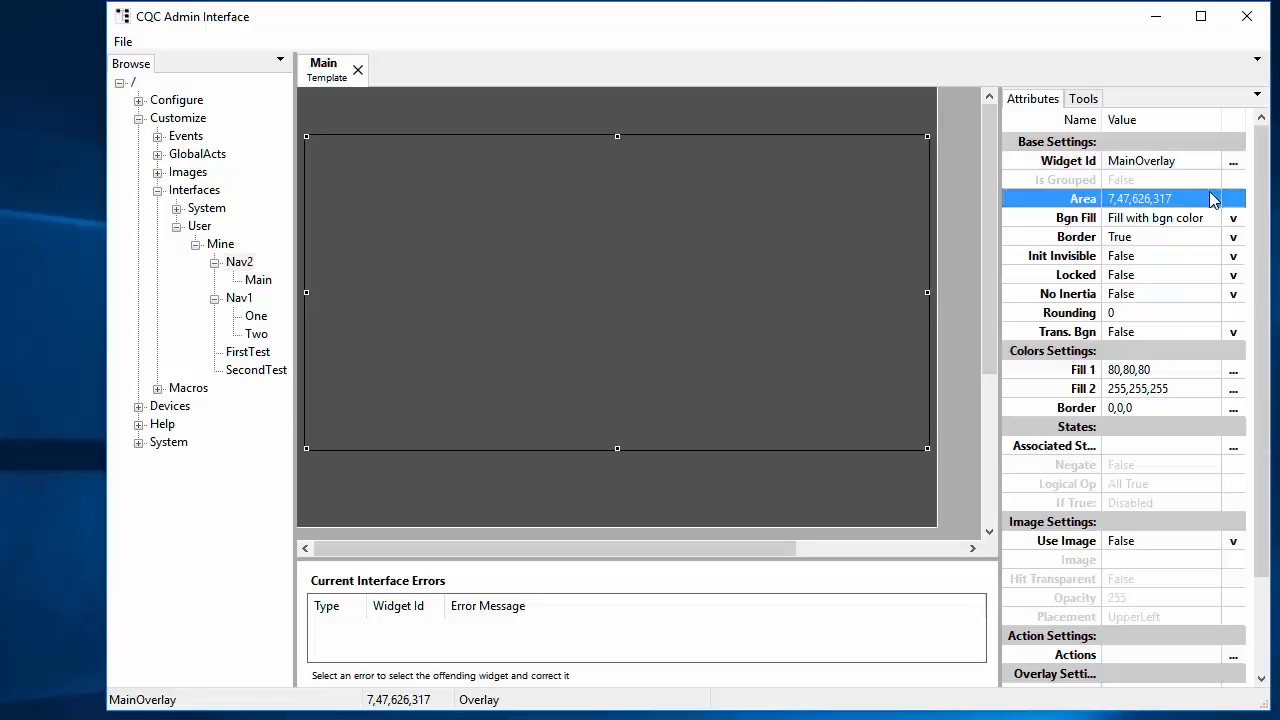
key(shift+Down)
click(1211, 199)
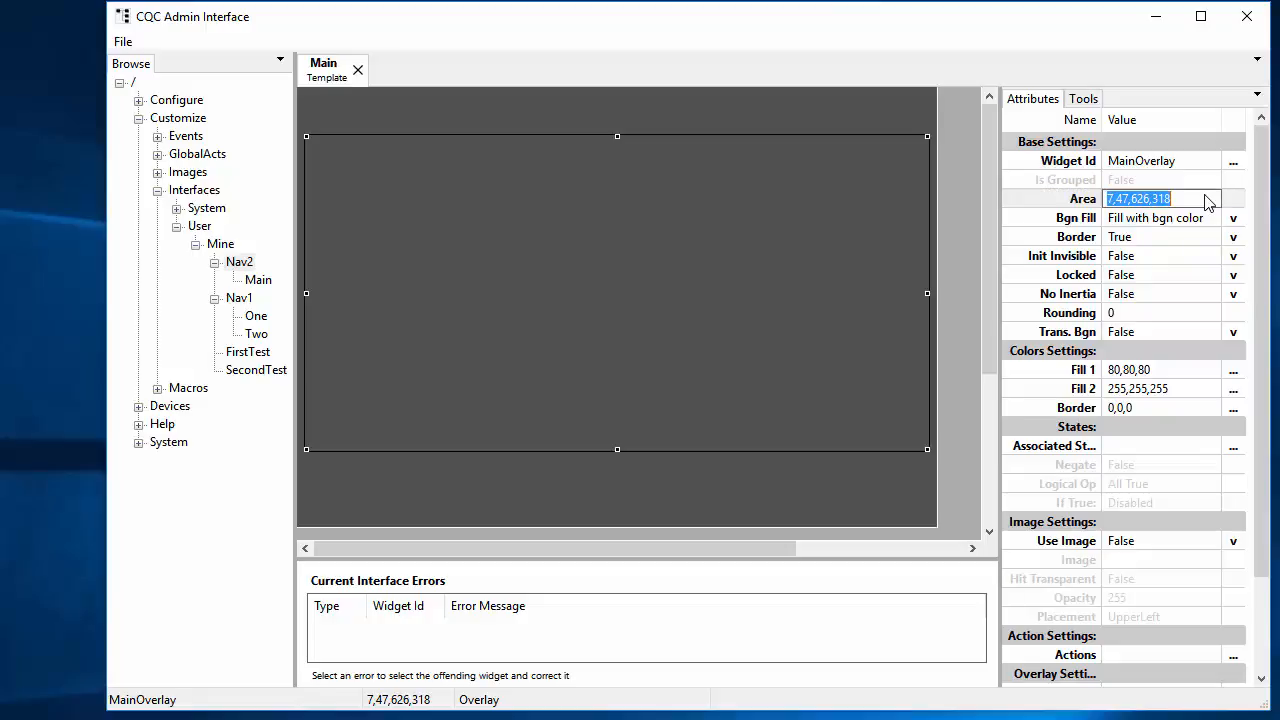
key(shift+Left)
key(shift+Left)
key(End)
key(shift+Left)
key(shift+Left)
key(shift+Left)
key(shift+Left)
key(shift+Left)
key(shift+Left)
key(shift+Left)
key(Escape)
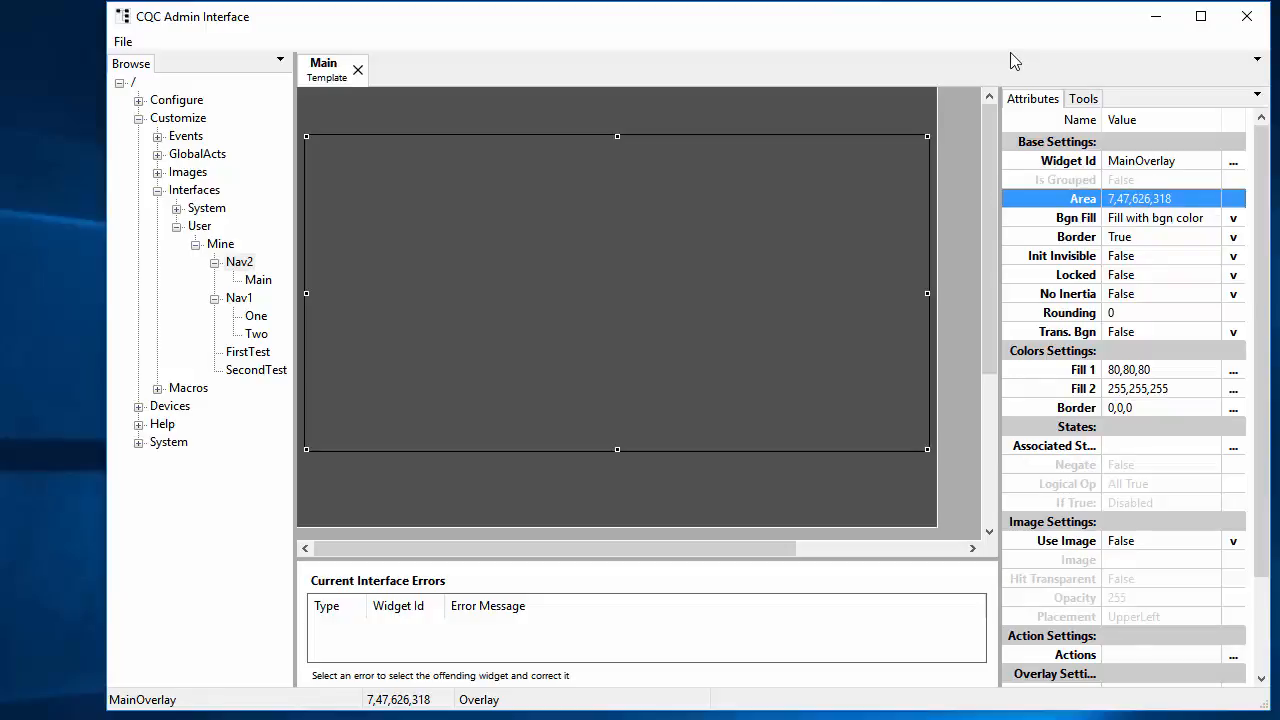
Step: Create a new template file named One inside the Nav2 scope
right_click(239, 262)
click(114, 55)
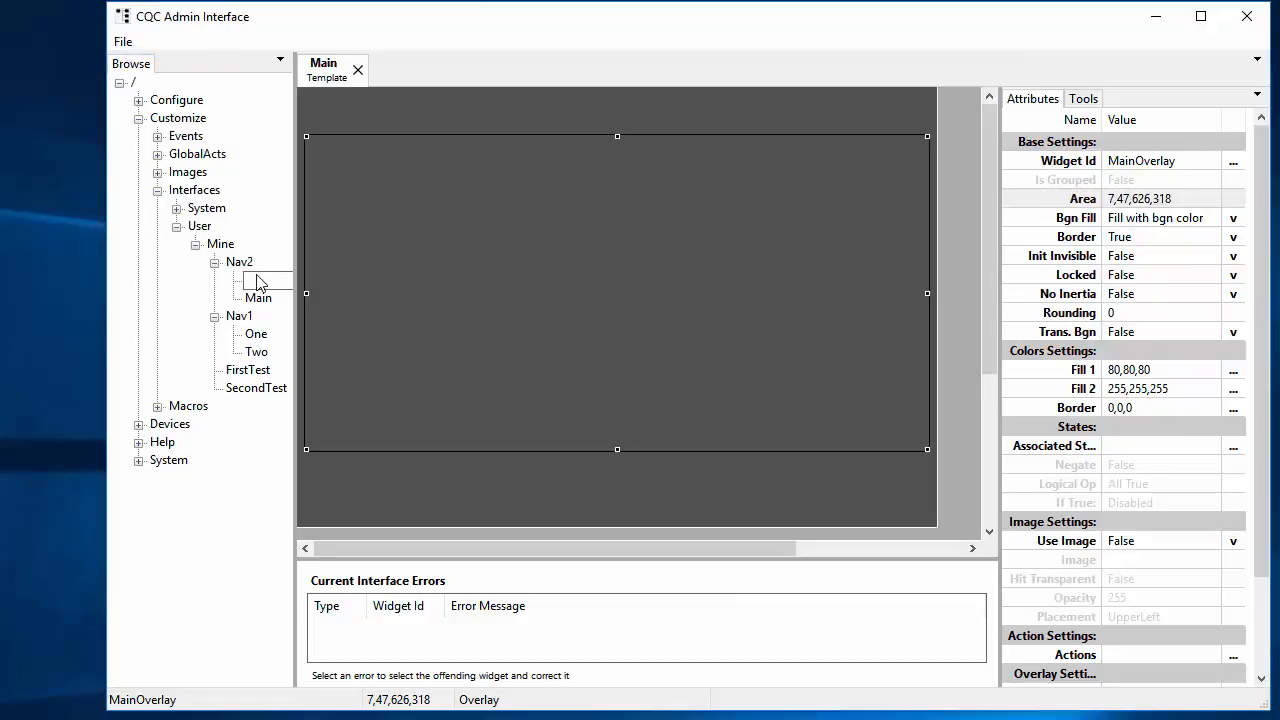
text(One)
key(Return)
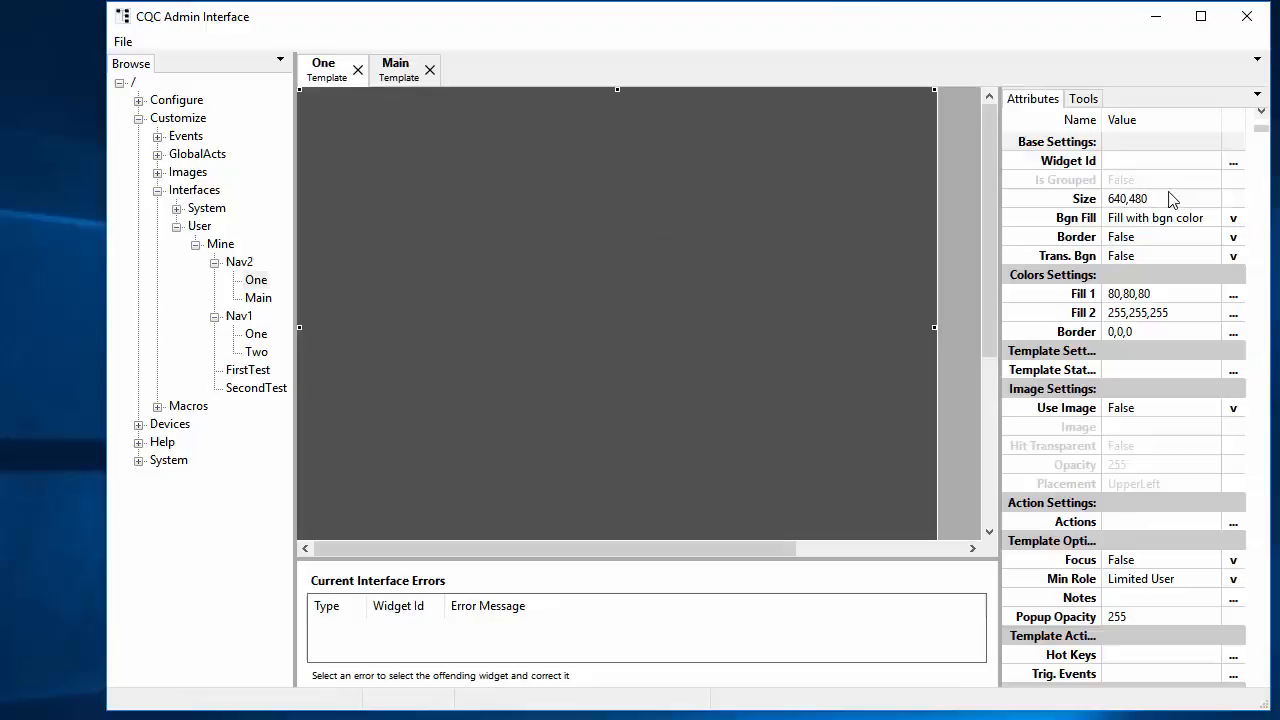
Step: Set the One template's Size to 626,318 to match the overlay
click(1179, 202)
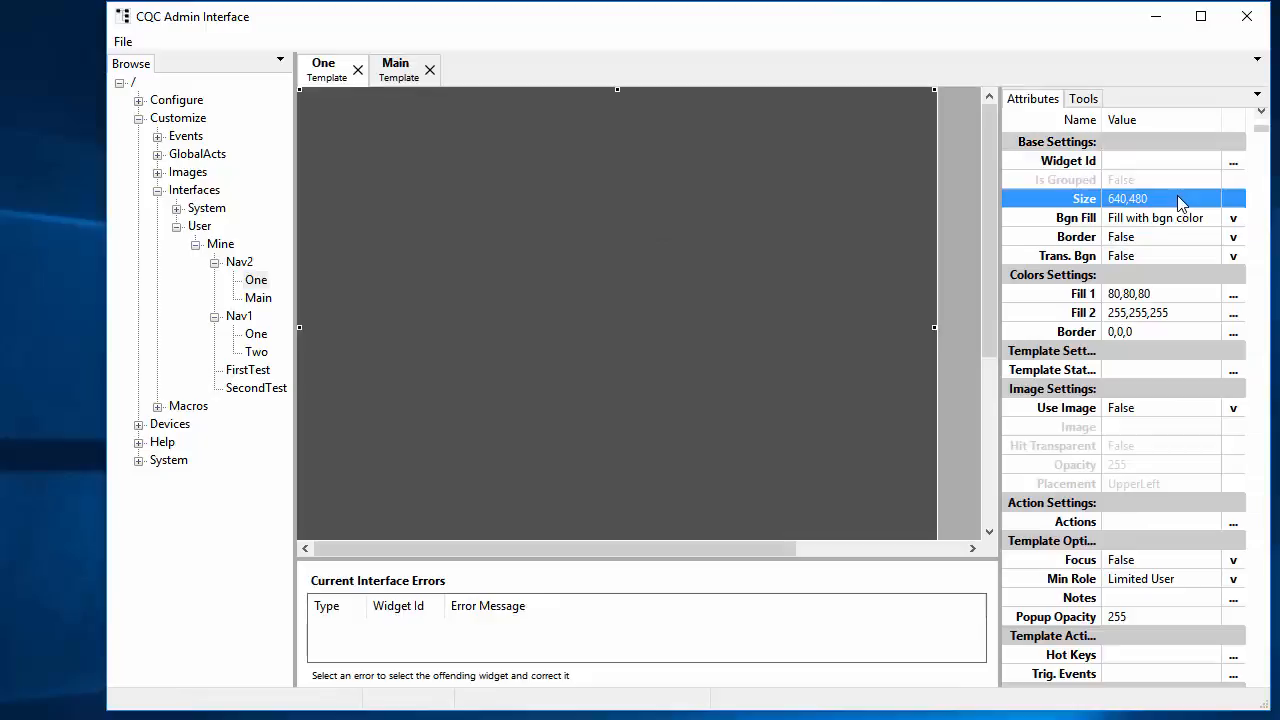
click(1179, 202)
text(626,318)
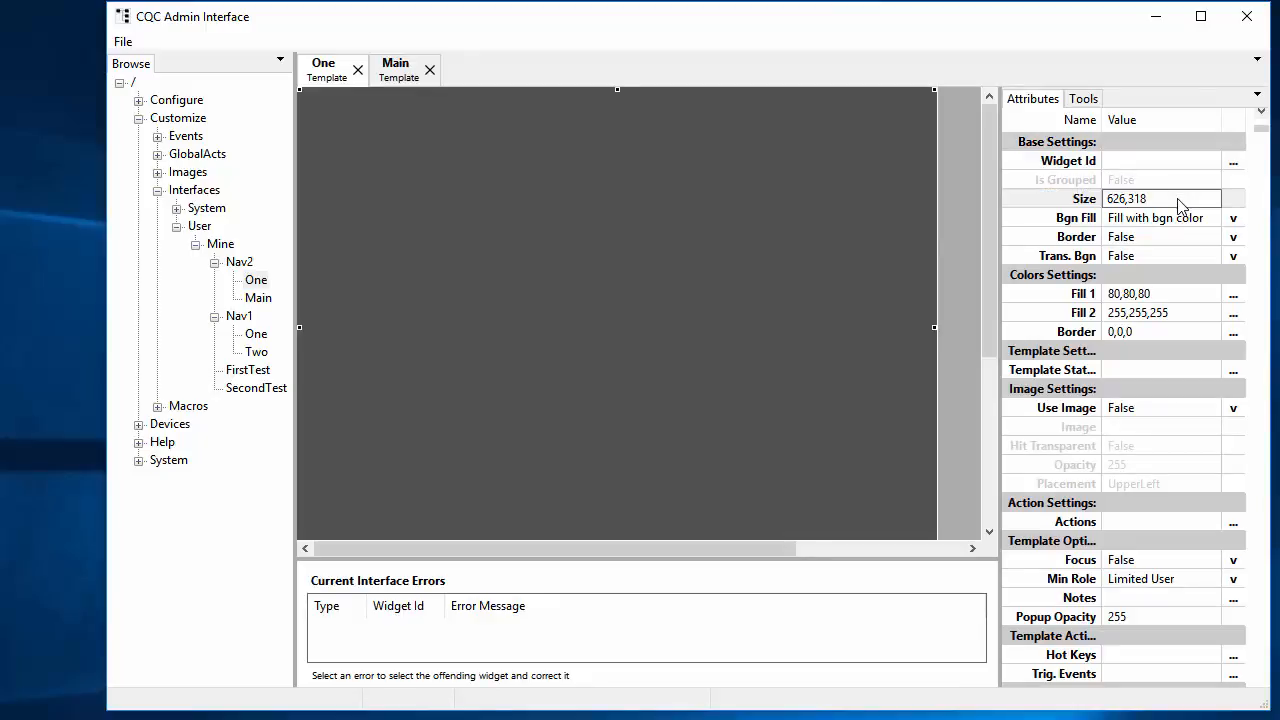
key(Return)
click(565, 250)
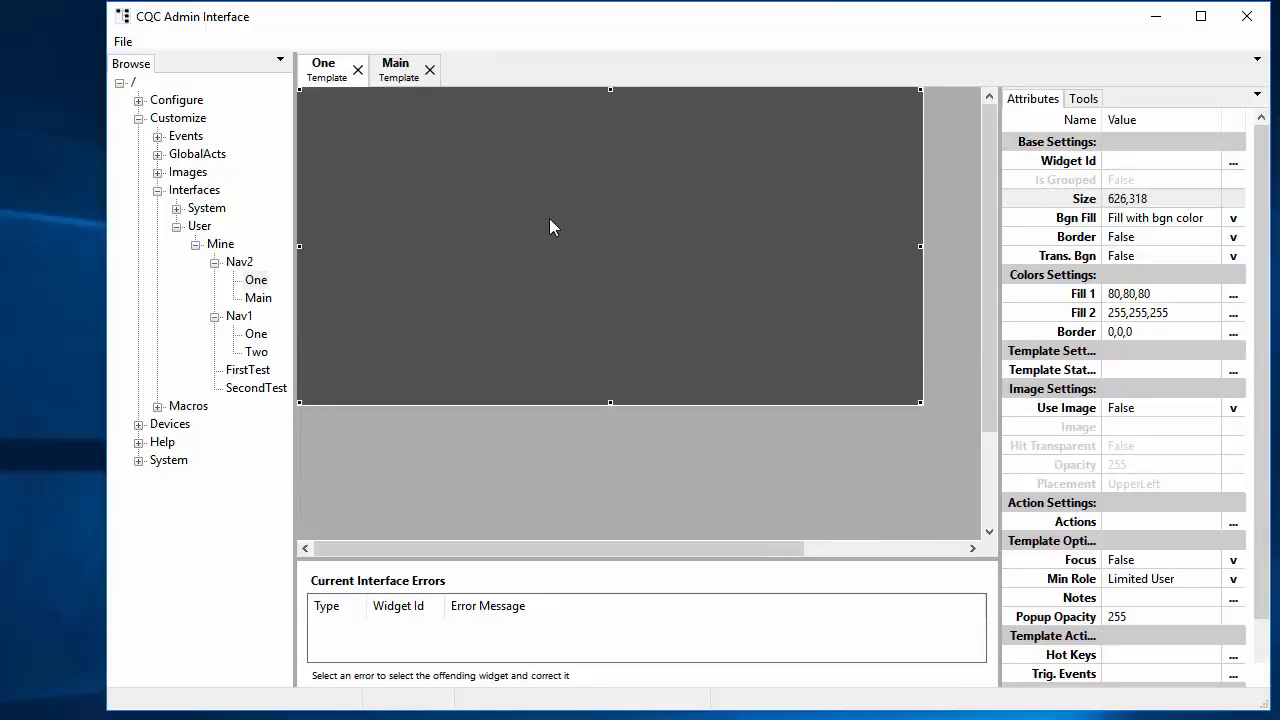
Step: Add a static text widget to the One template
right_click(549, 218)
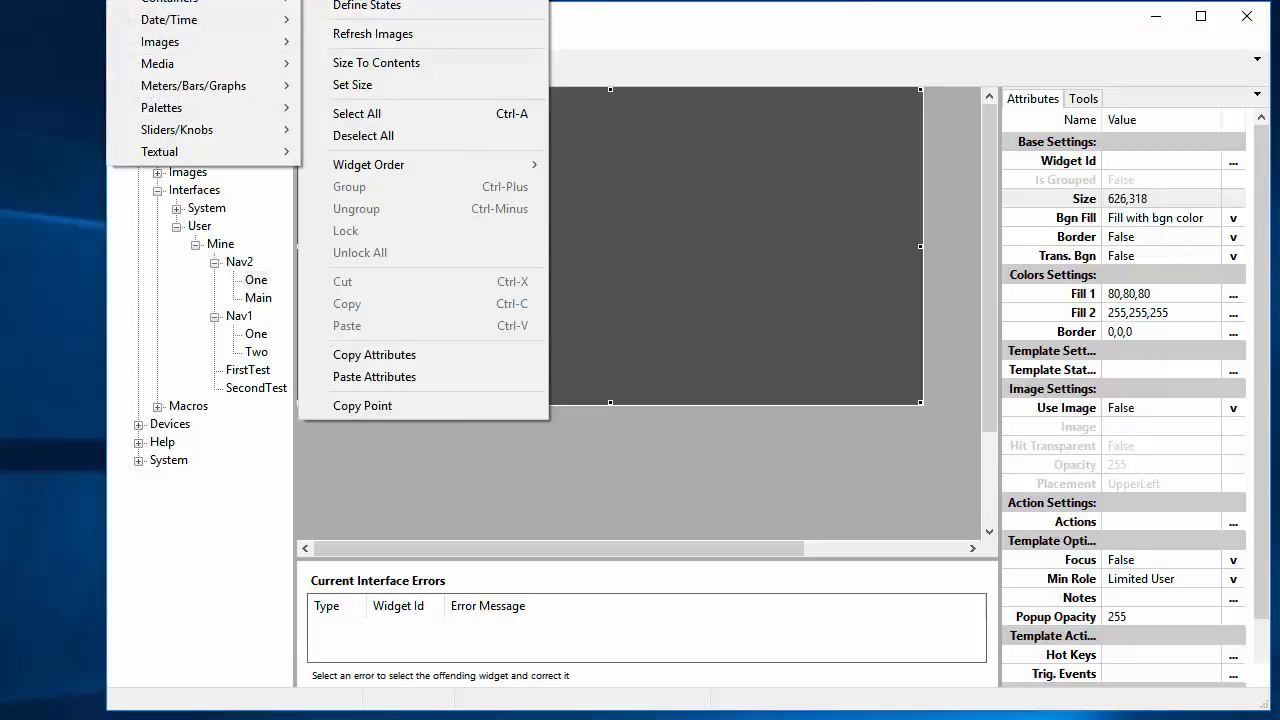
mouse_move(230, 163)
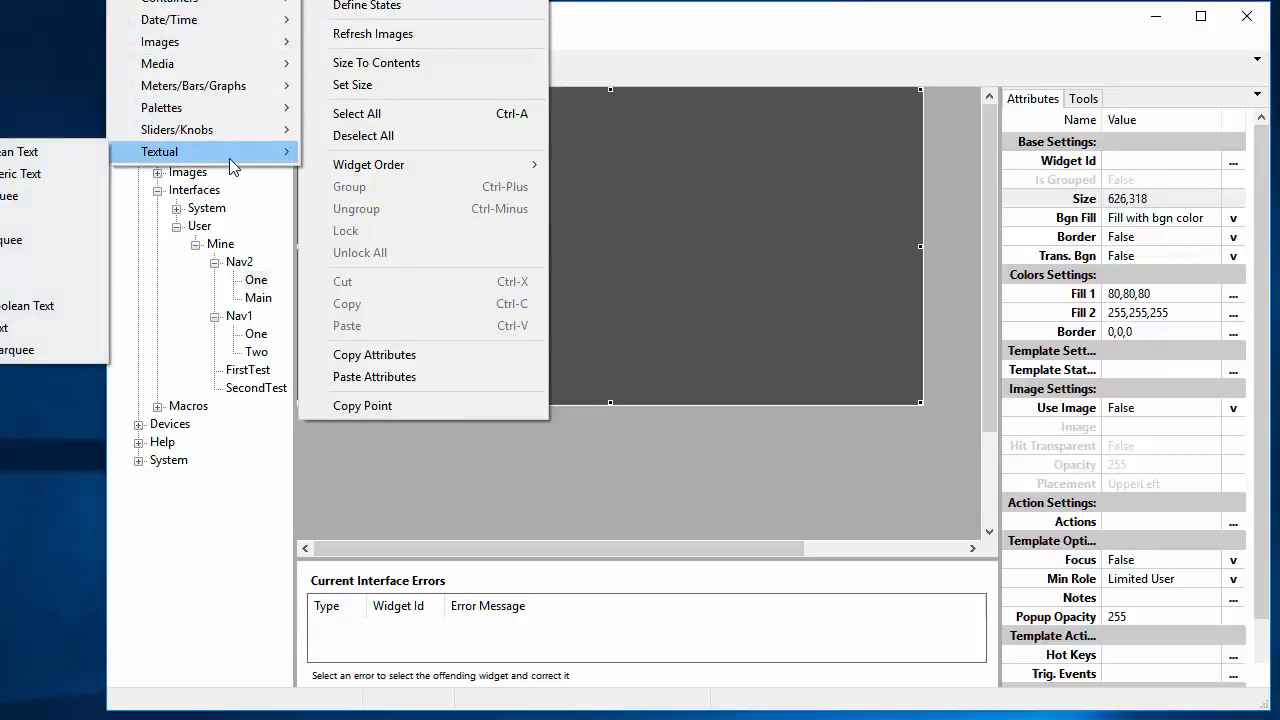
click(42, 261)
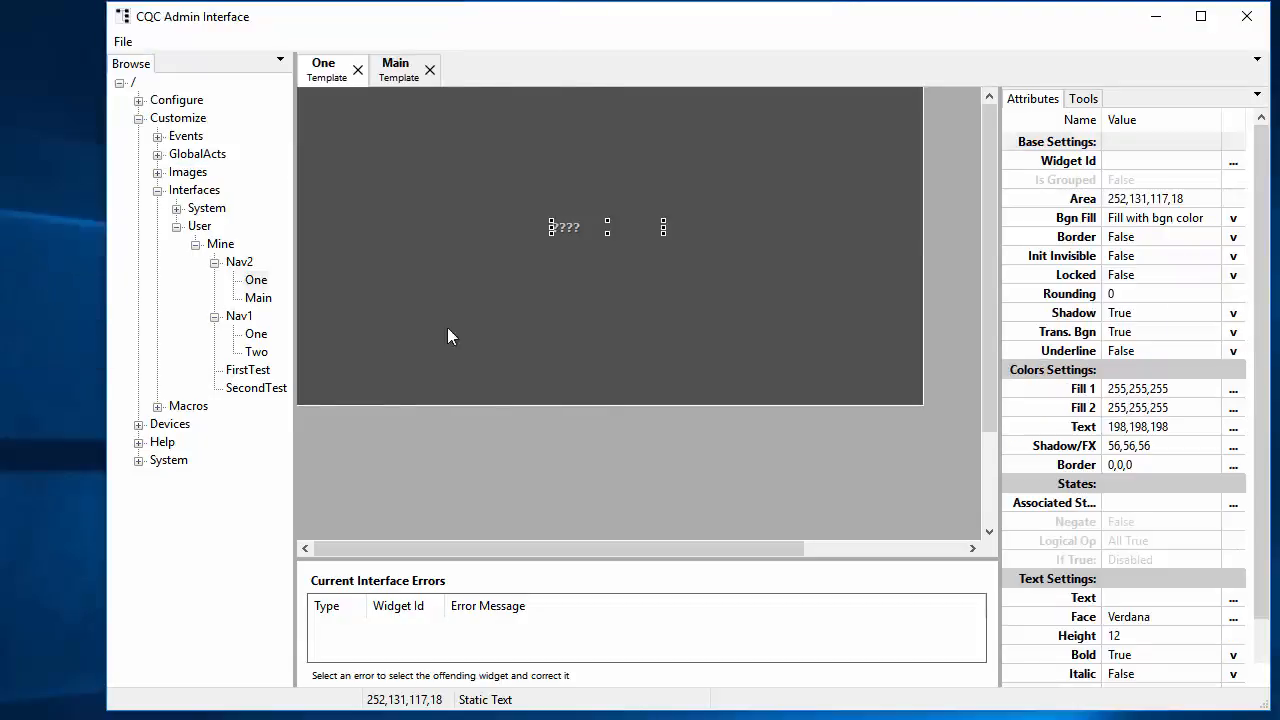
drag(661, 232, 711, 267)
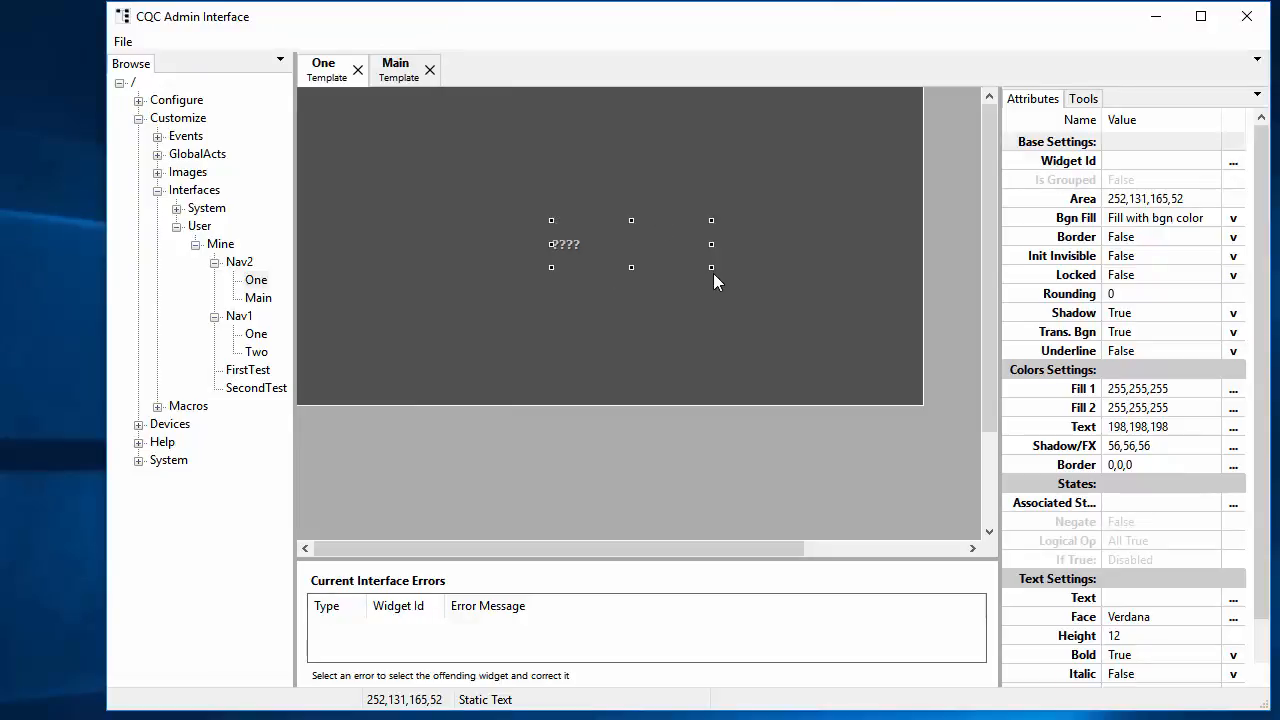
scroll(1147, 497, down, 3)
Step: Make the label read One at height 30, horizontally centred, and move it to the canvas centre
click(1141, 408)
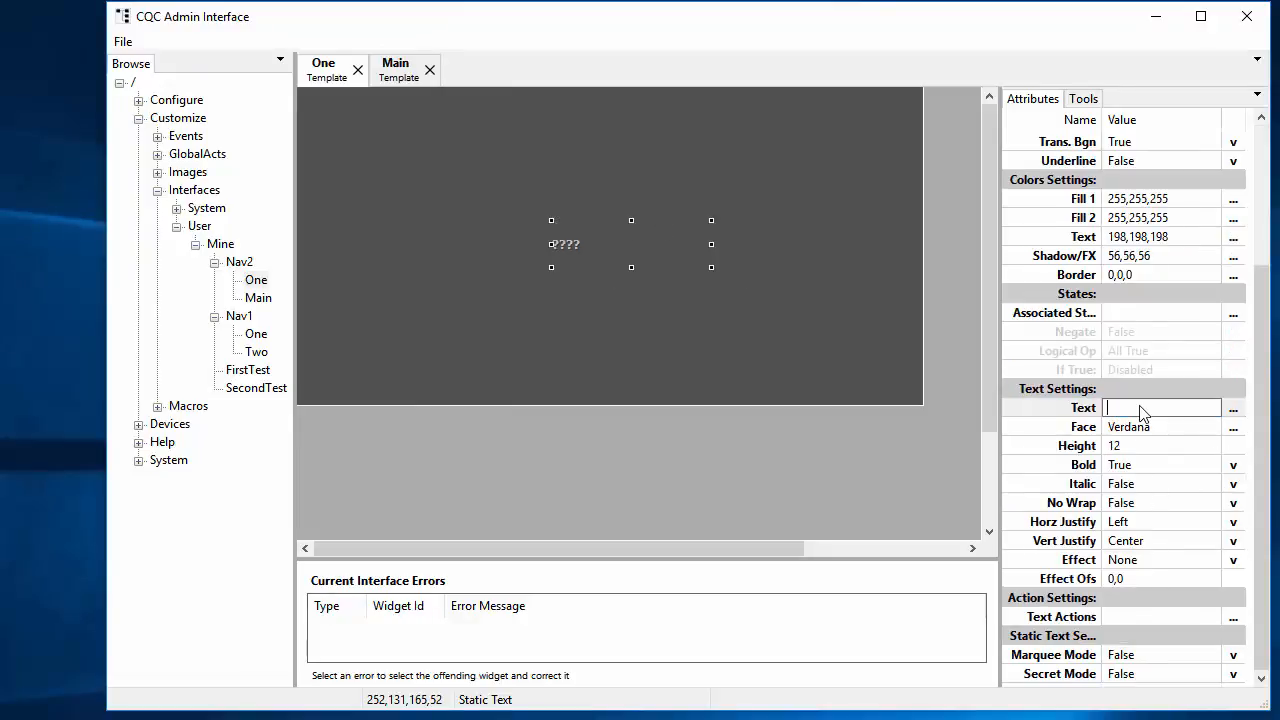
text(One)
key(Return)
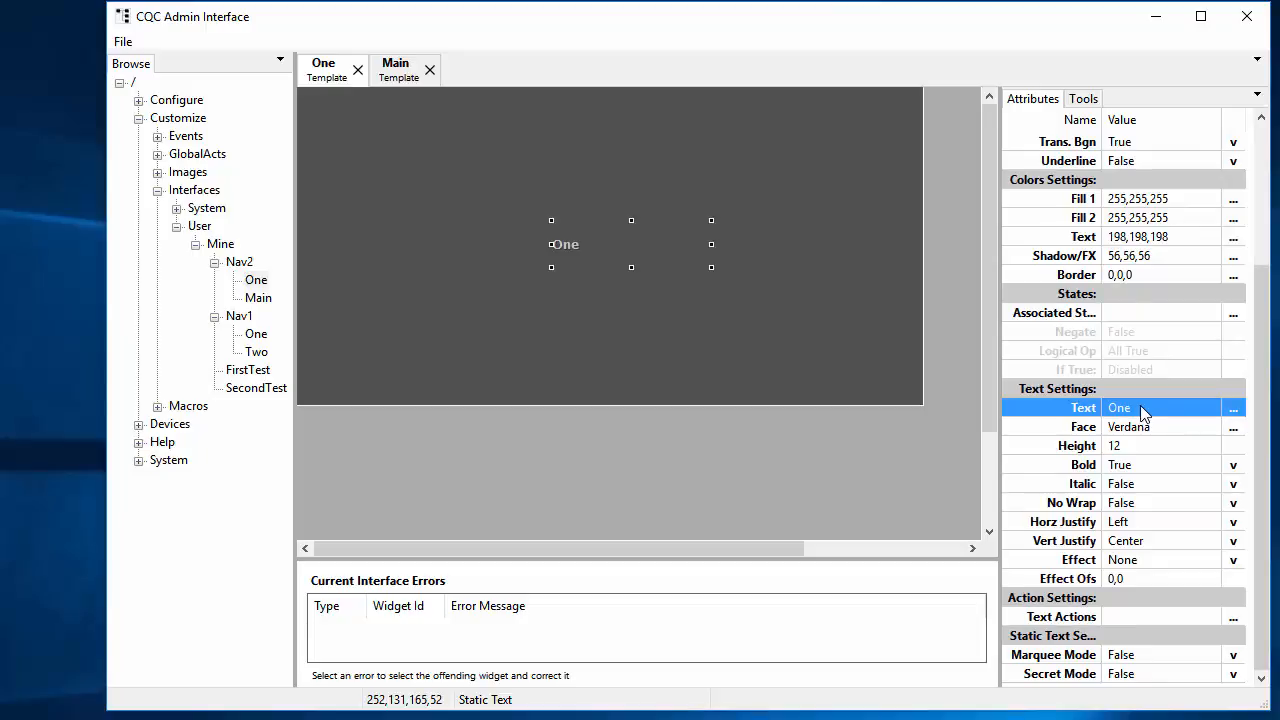
click(1147, 445)
scroll(1124, 453, up, 18)
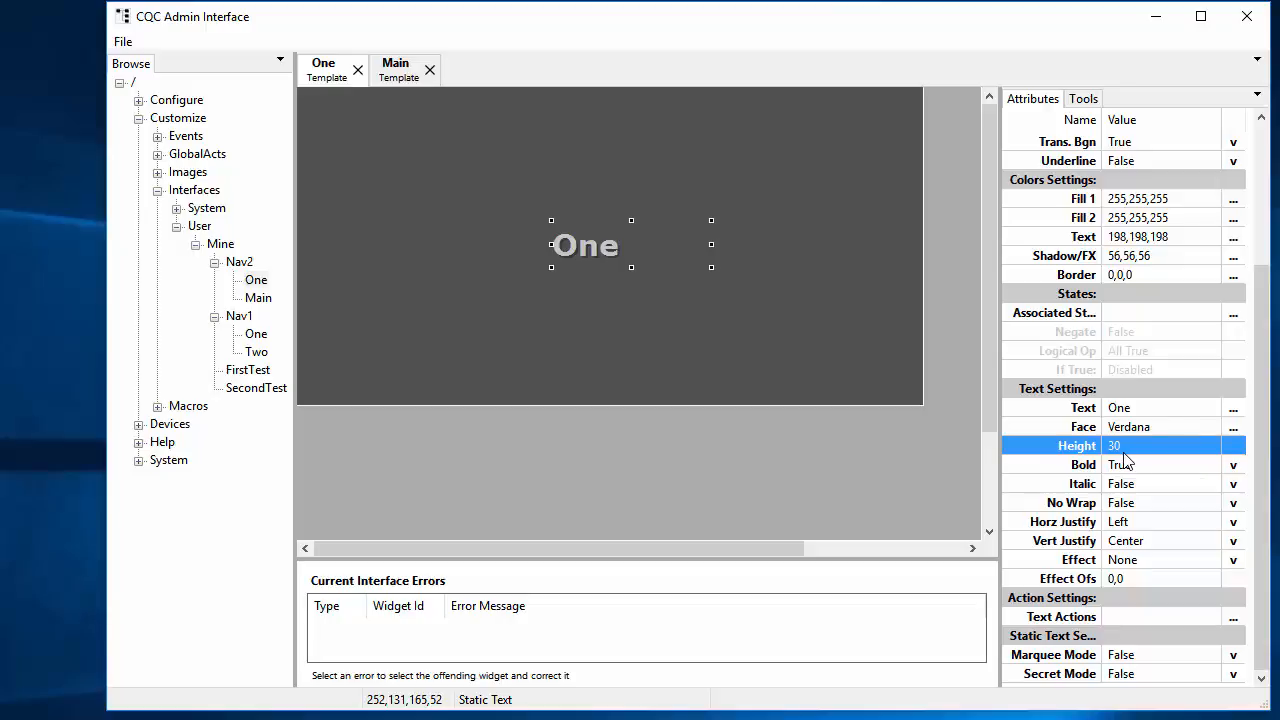
key(ctrl+j)
key(ctrl+j)
drag(641, 243, 619, 222)
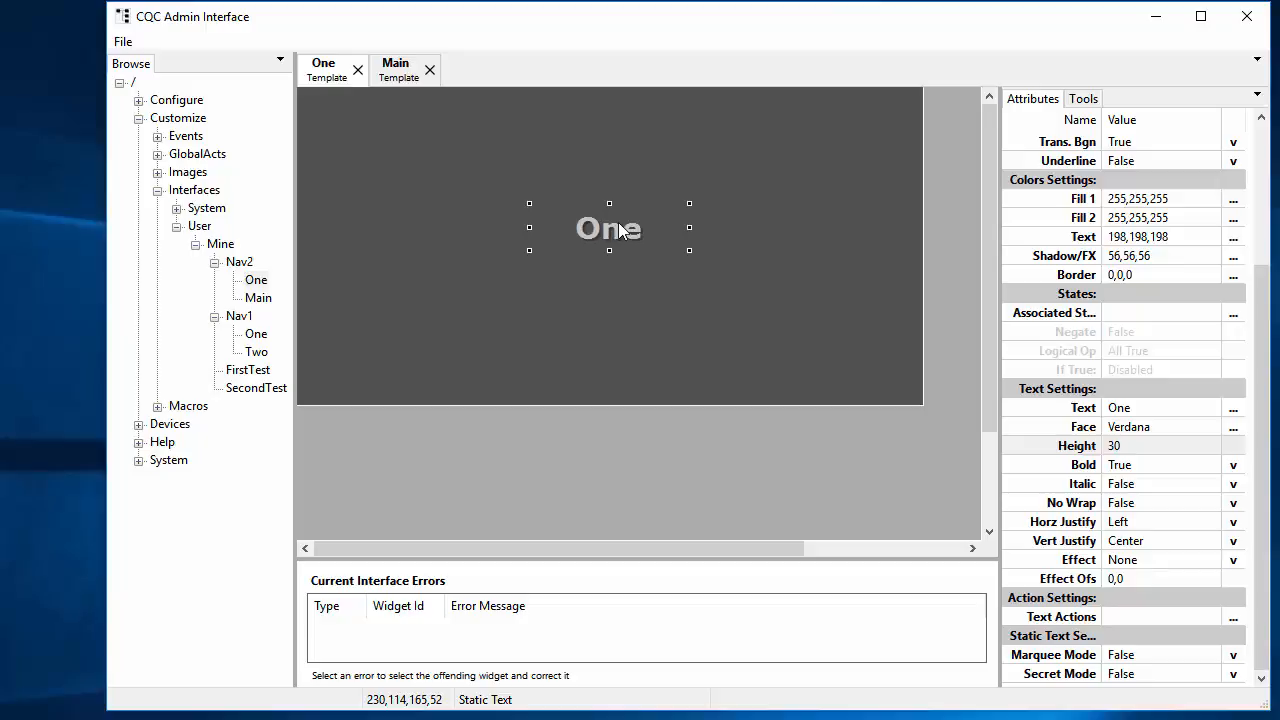
Step: Close the One template and paste a copy of it into Nav2
click(357, 69)
right_click(253, 280)
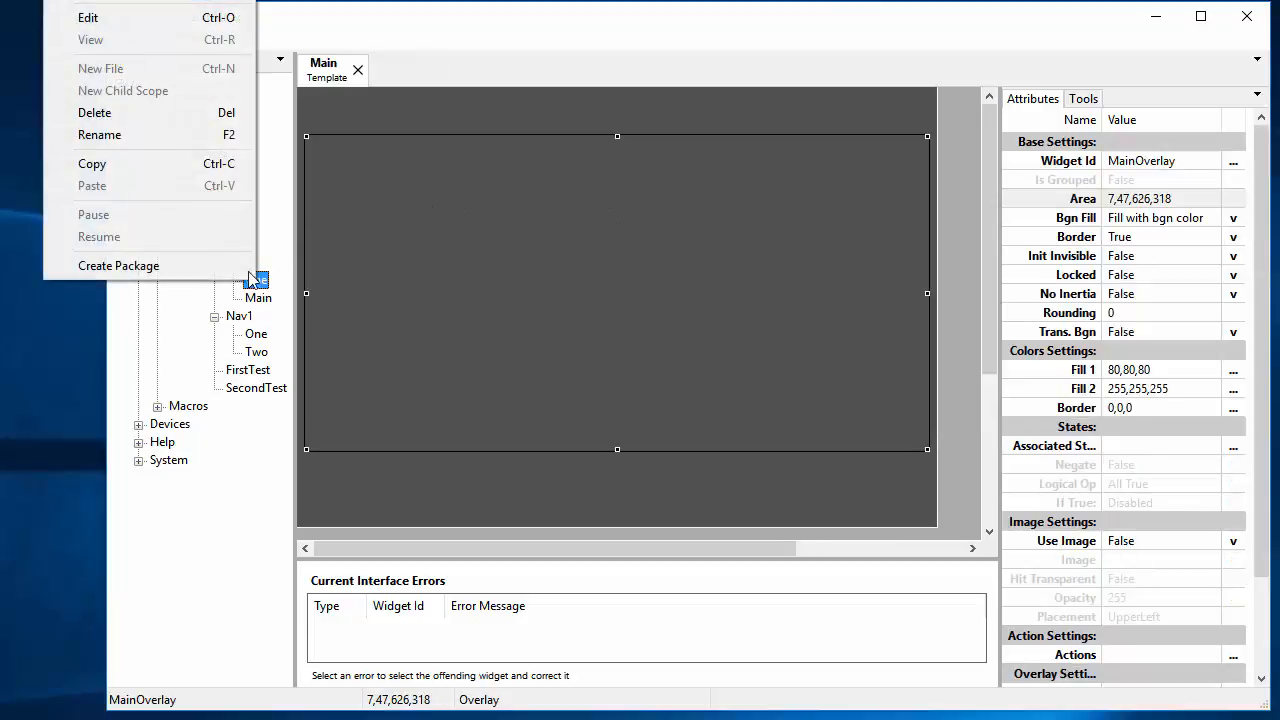
click(157, 163)
right_click(240, 265)
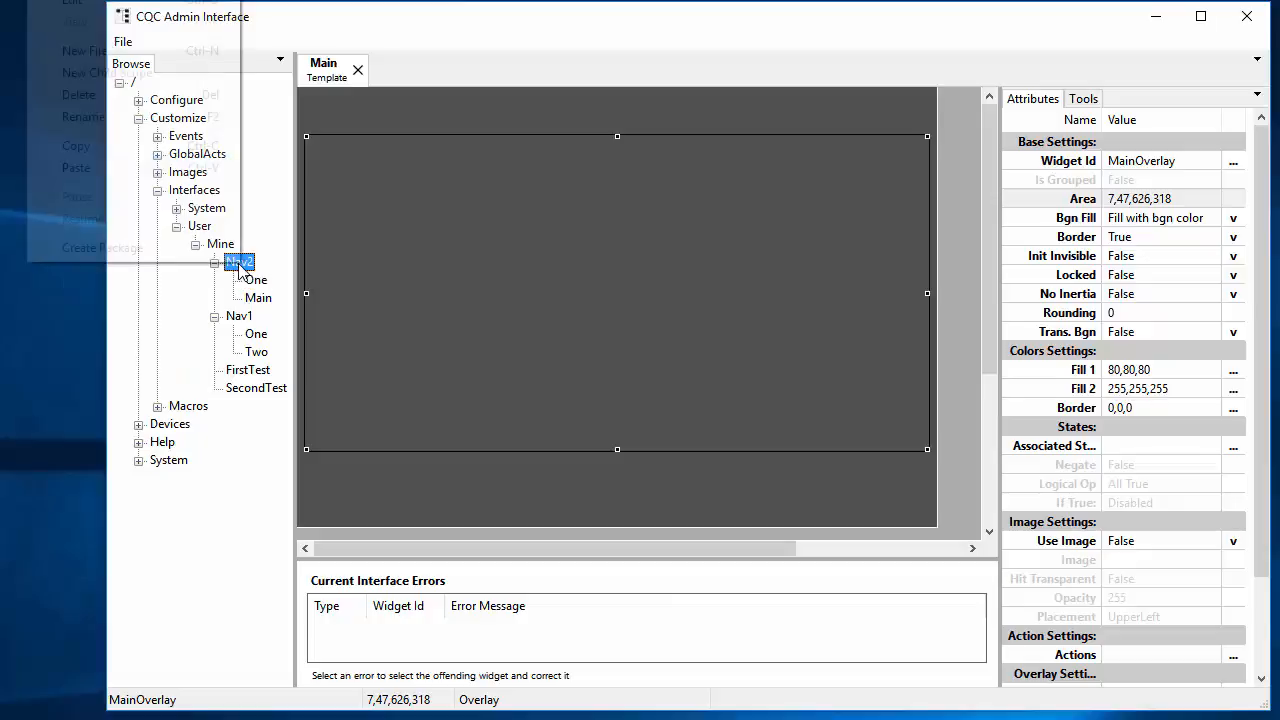
click(176, 169)
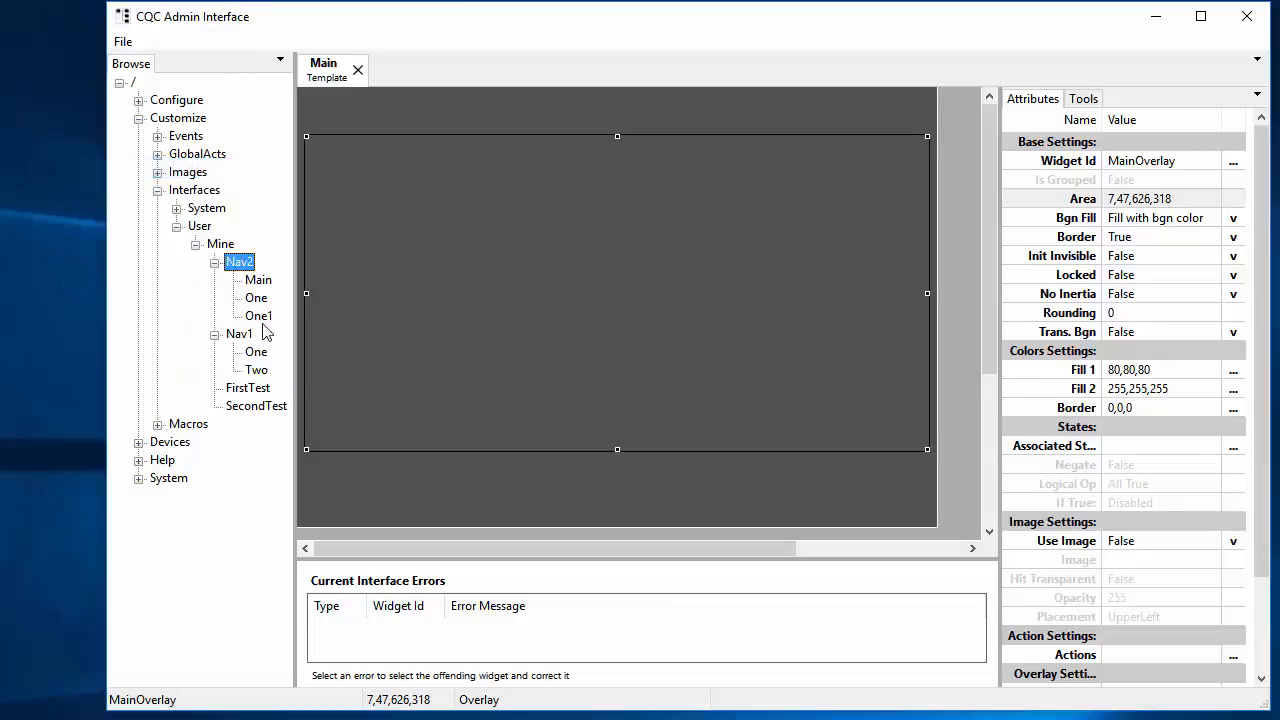
Step: Rename the One1 copy to Two and open it for editing
click(250, 317)
key(F2)
text(Tw)
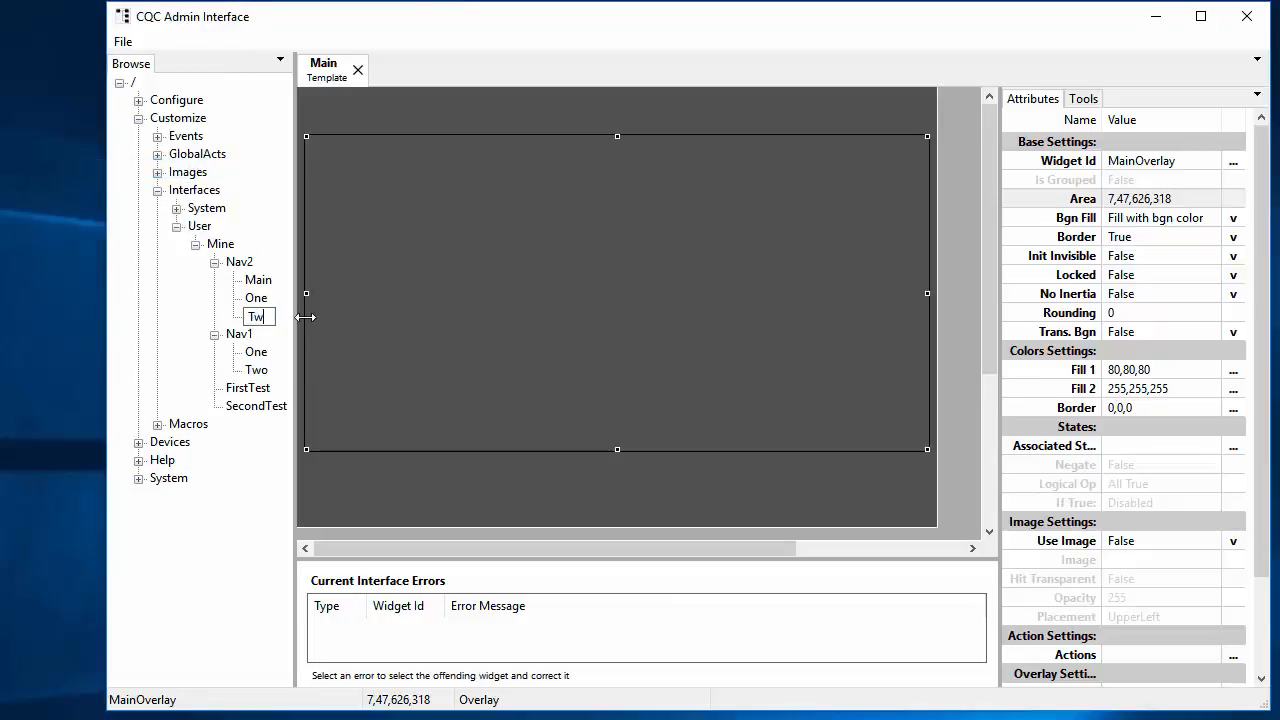
text(o)
key(Return)
double_click(248, 318)
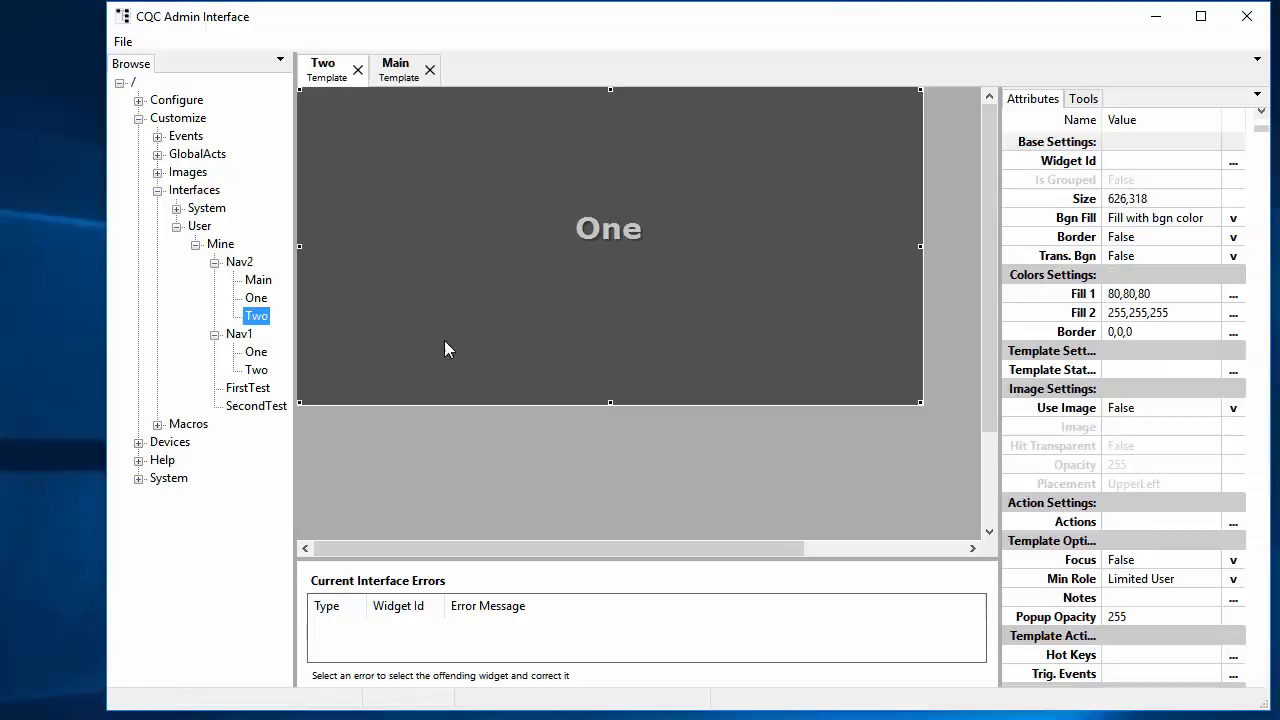
Step: Change the label text to Two, then close and save the Two template
click(629, 236)
click(1155, 600)
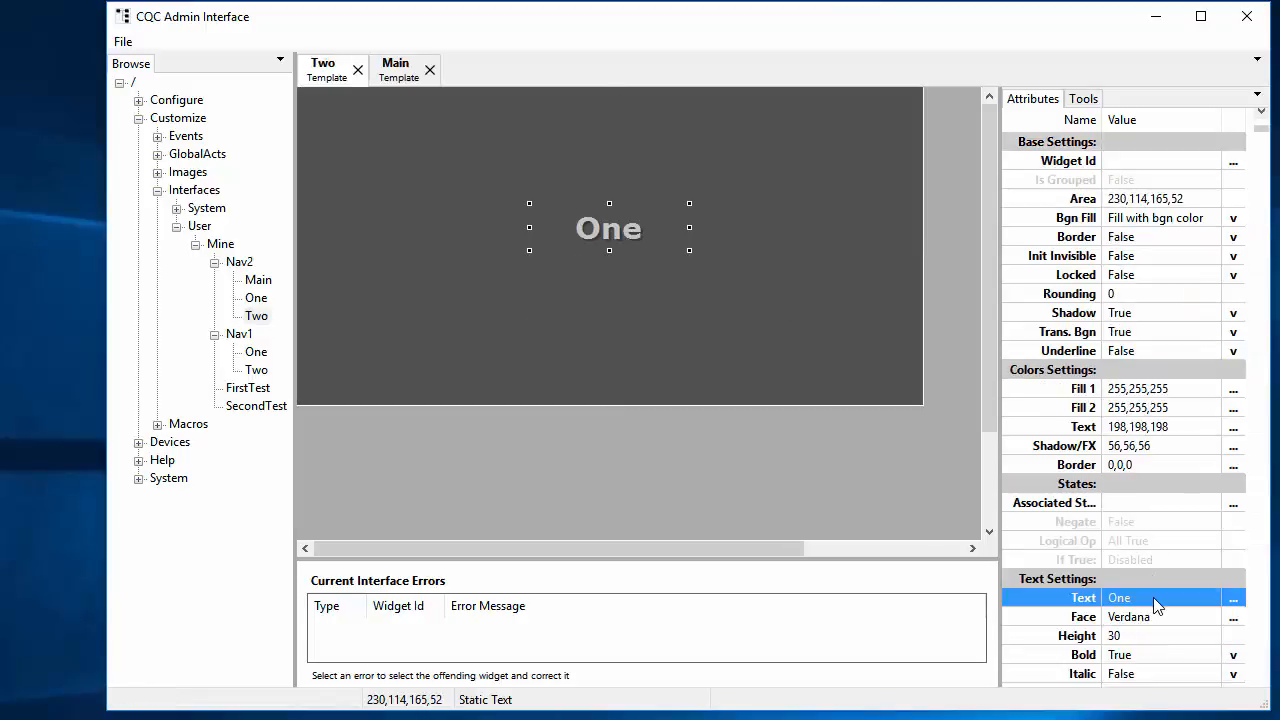
click(1146, 600)
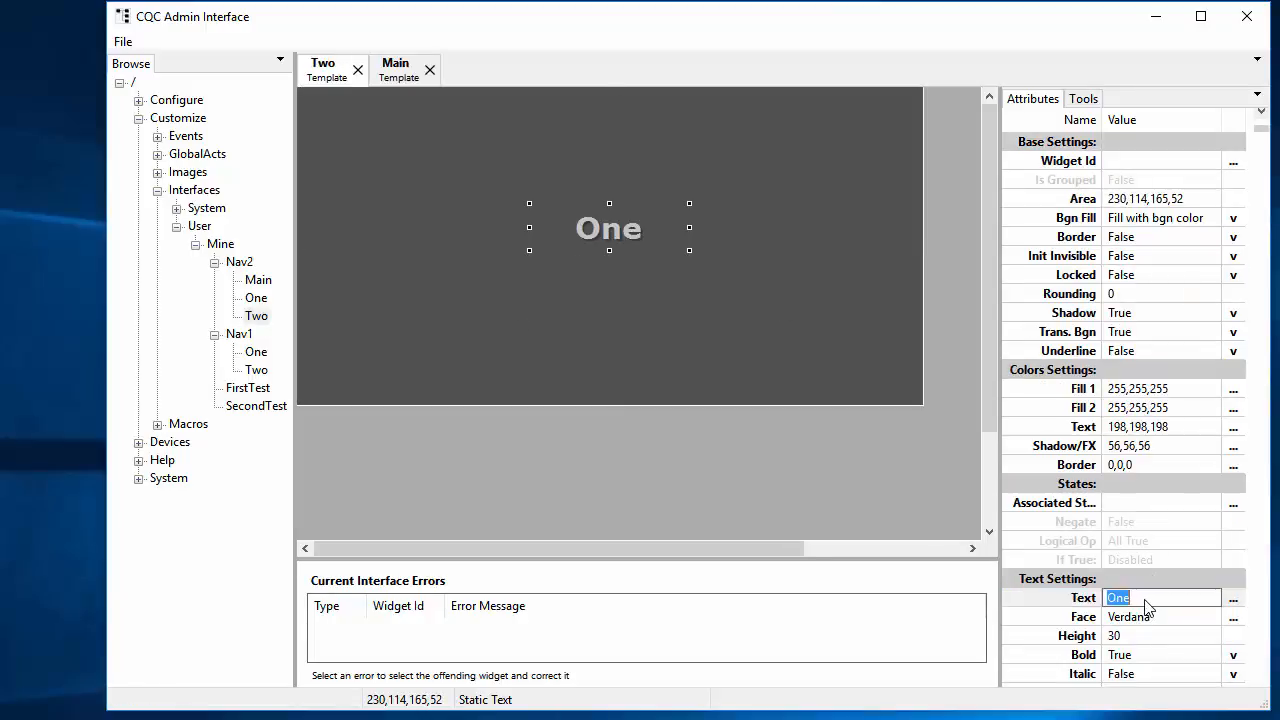
text(Two)
key(Return)
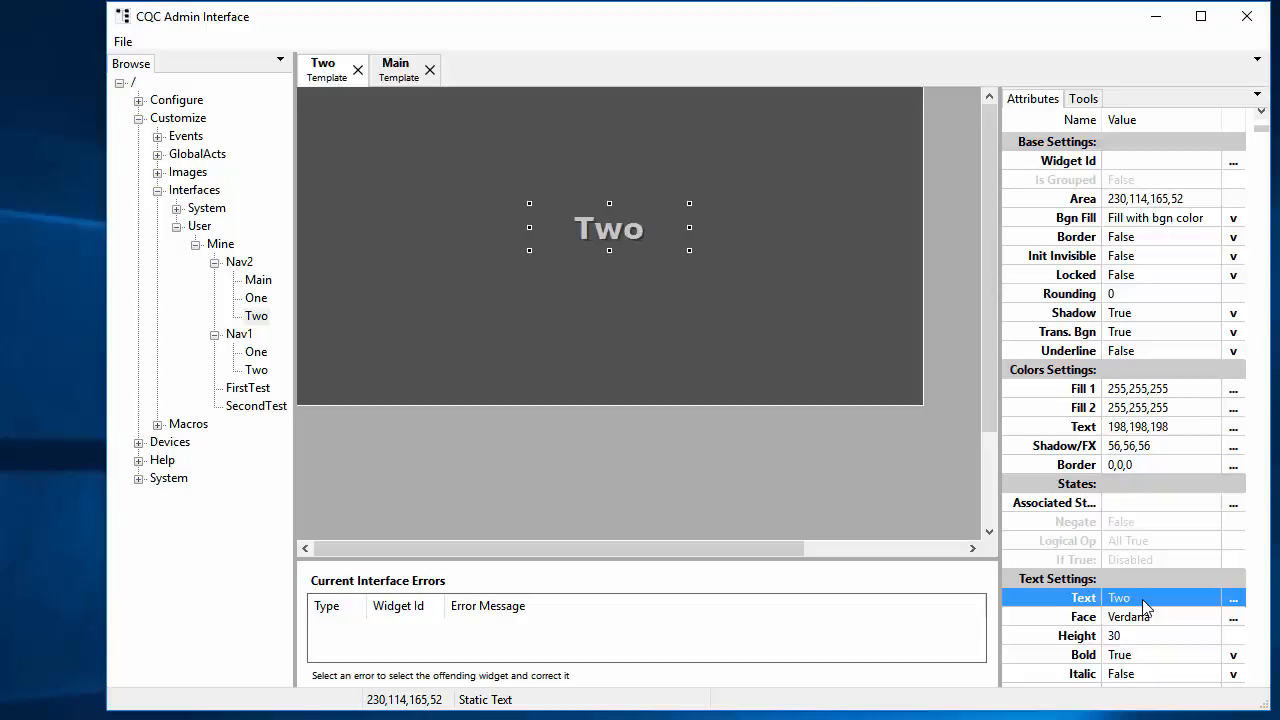
click(358, 70)
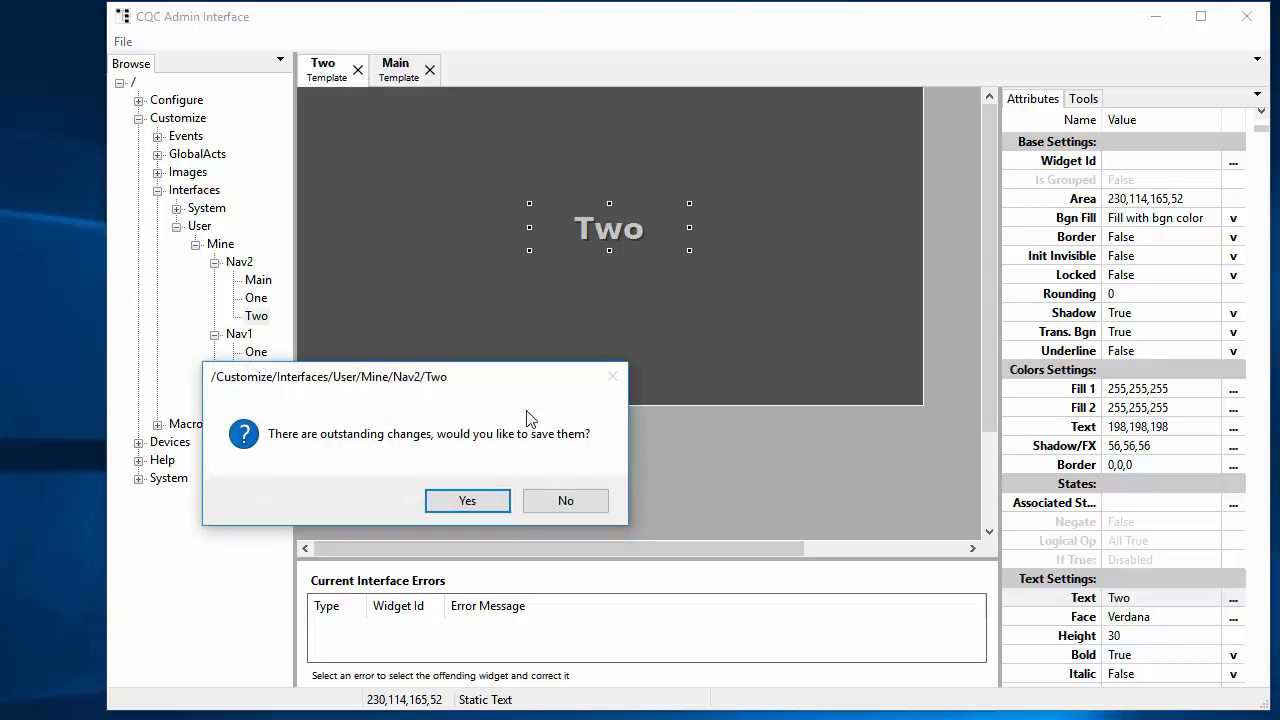
click(470, 502)
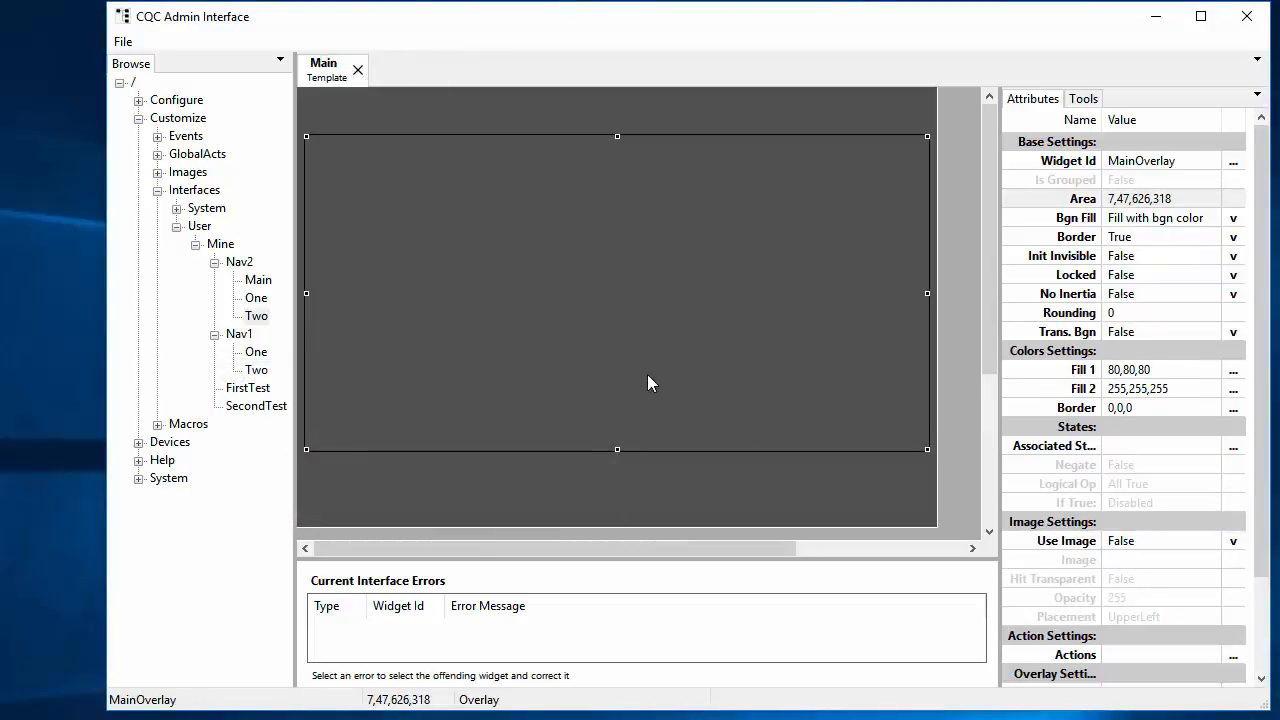
right_click(314, 478)
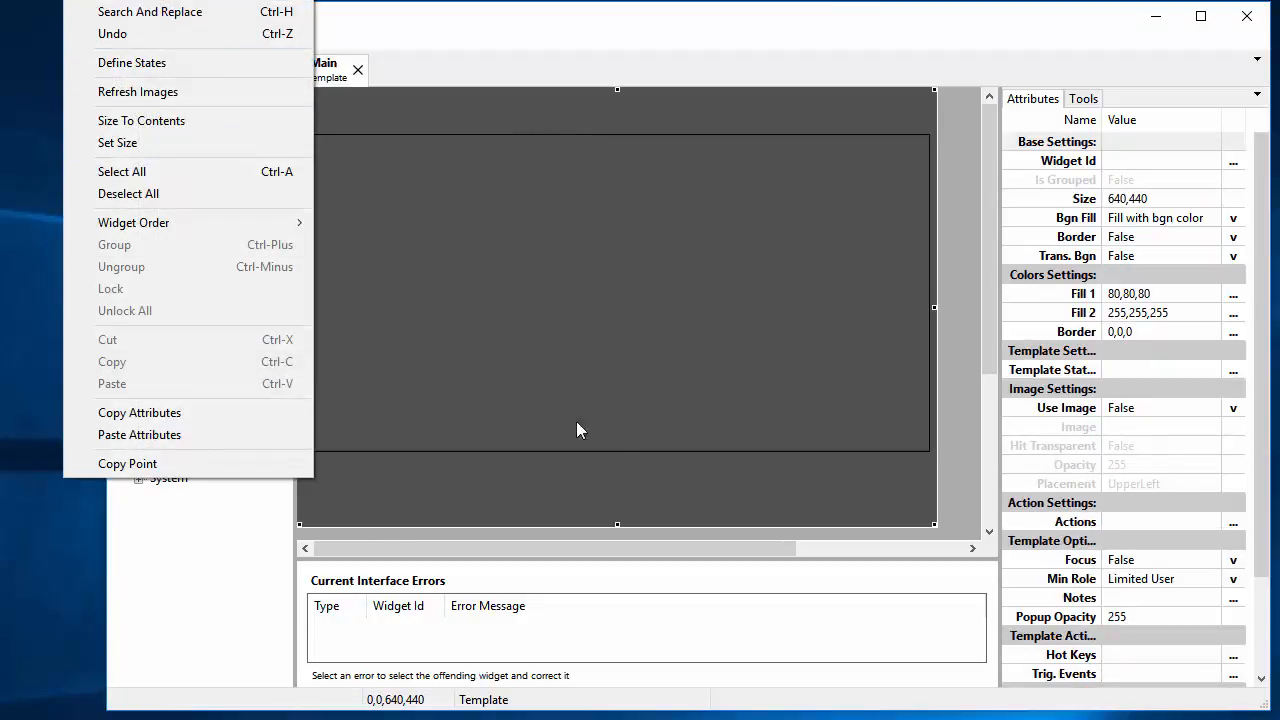
Step: Add a Command Button to the Main template below the overlay
right_click(766, 477)
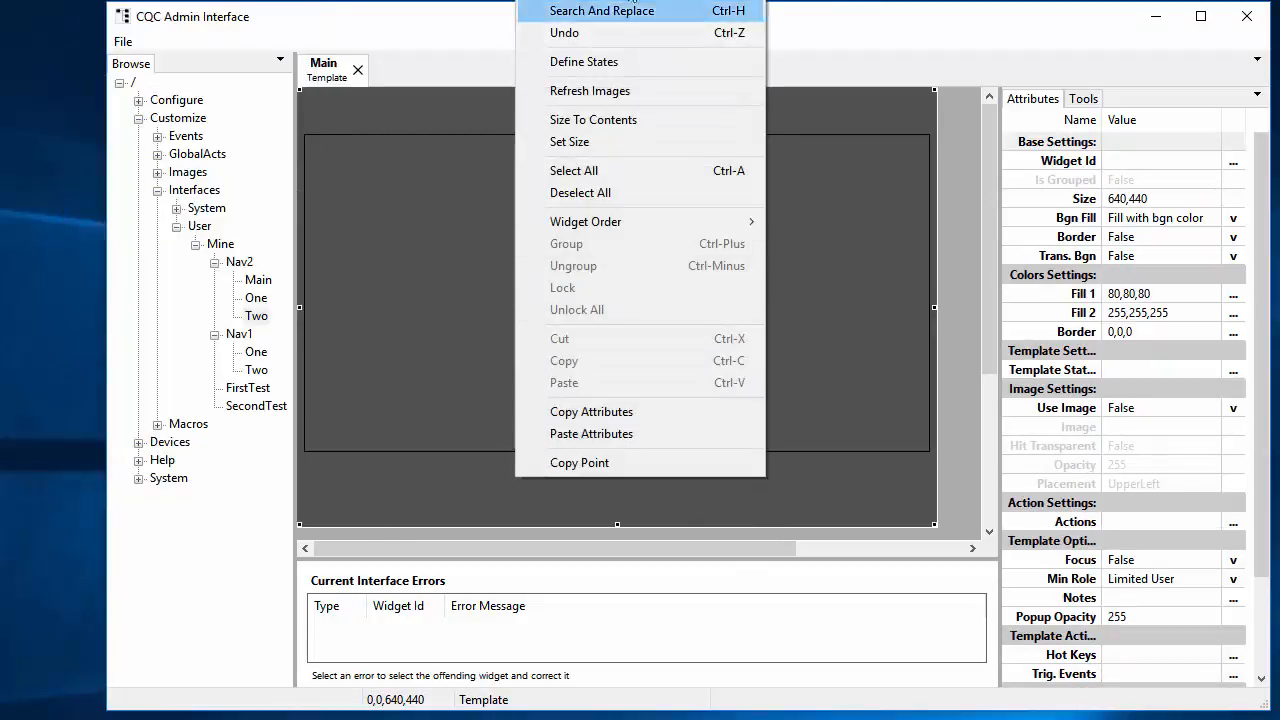
mouse_move(610, 0)
mouse_move(400, 11)
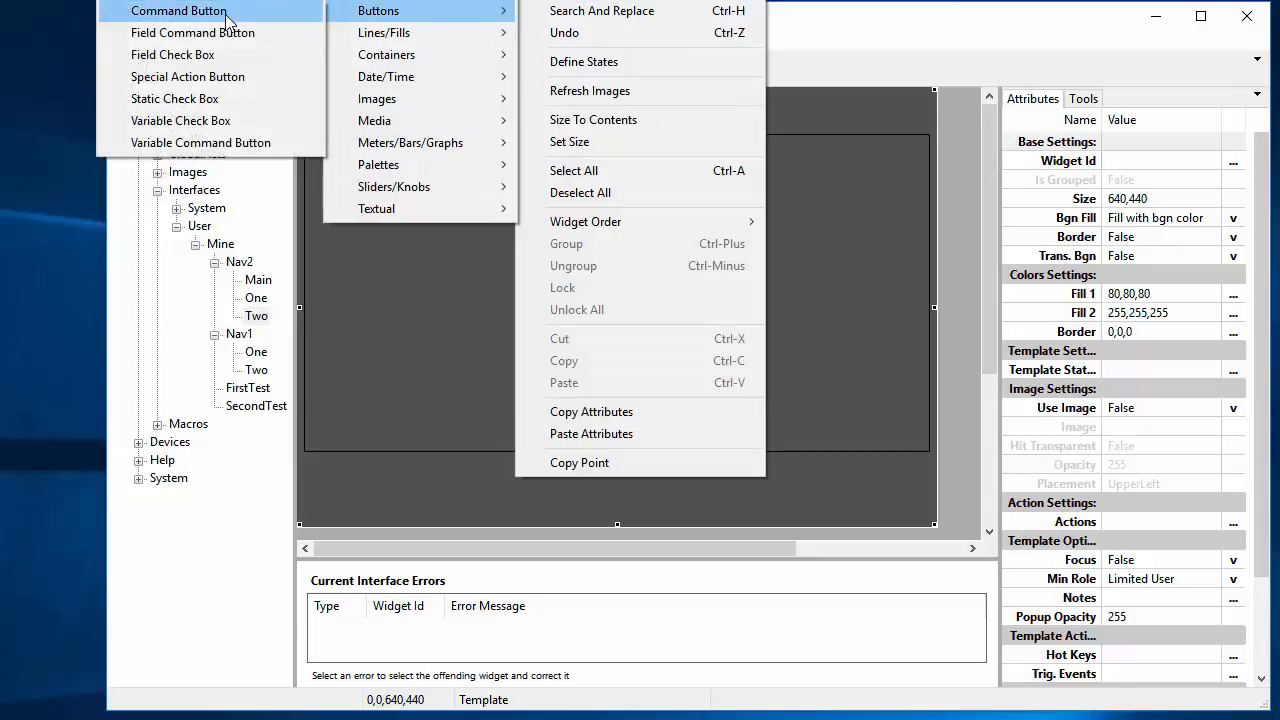
click(224, 16)
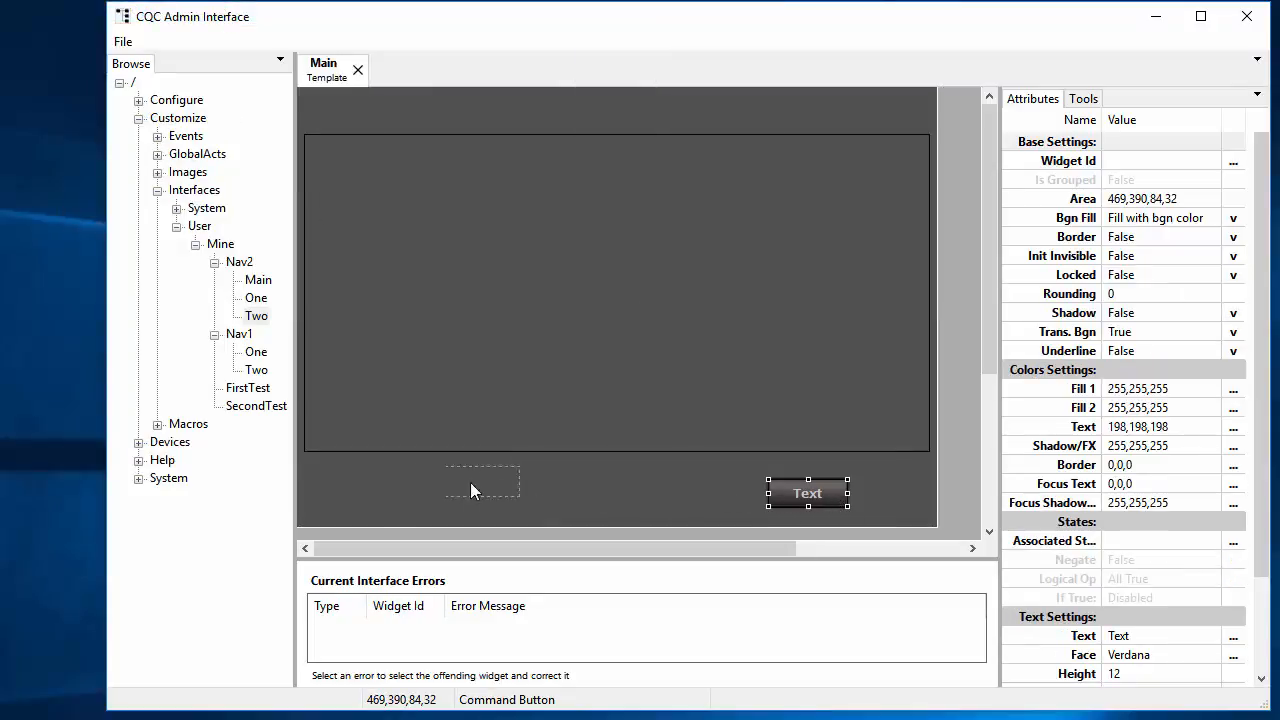
drag(381, 494, 381, 494)
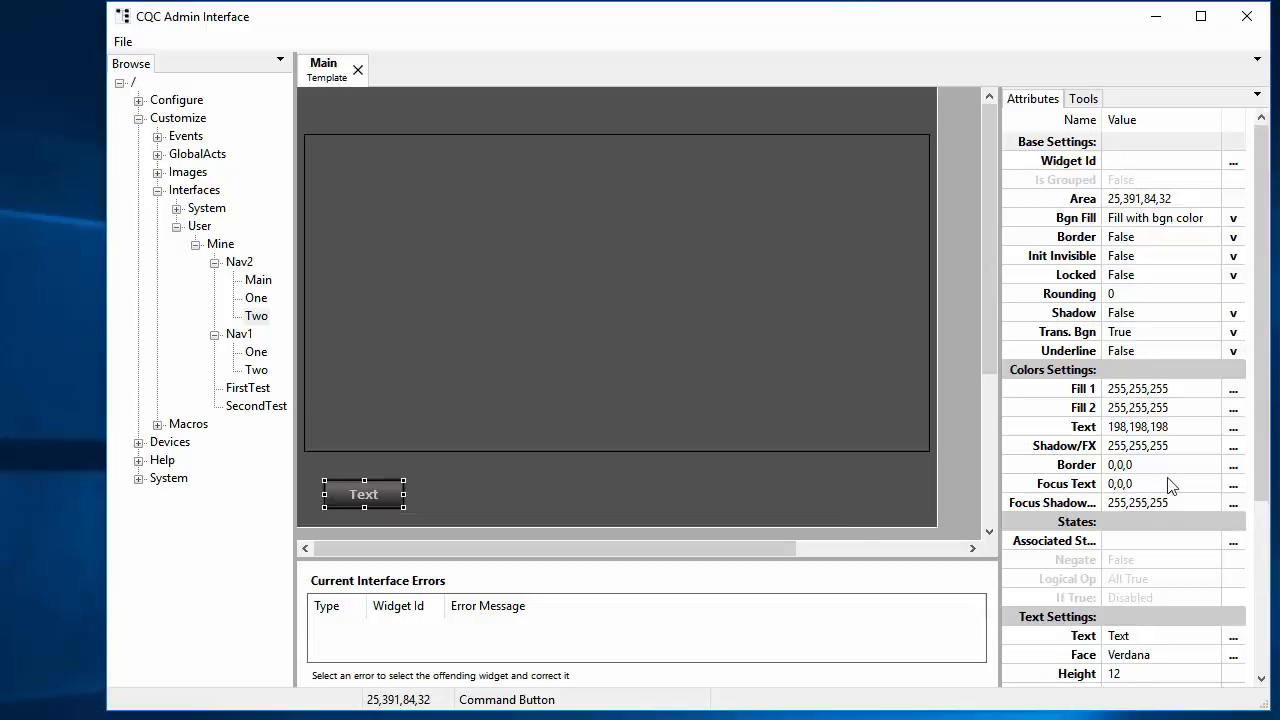
Step: Label the button One and bring up its OnClick action editor
scroll(1160, 480, down, 4)
click(1147, 392)
click(1147, 392)
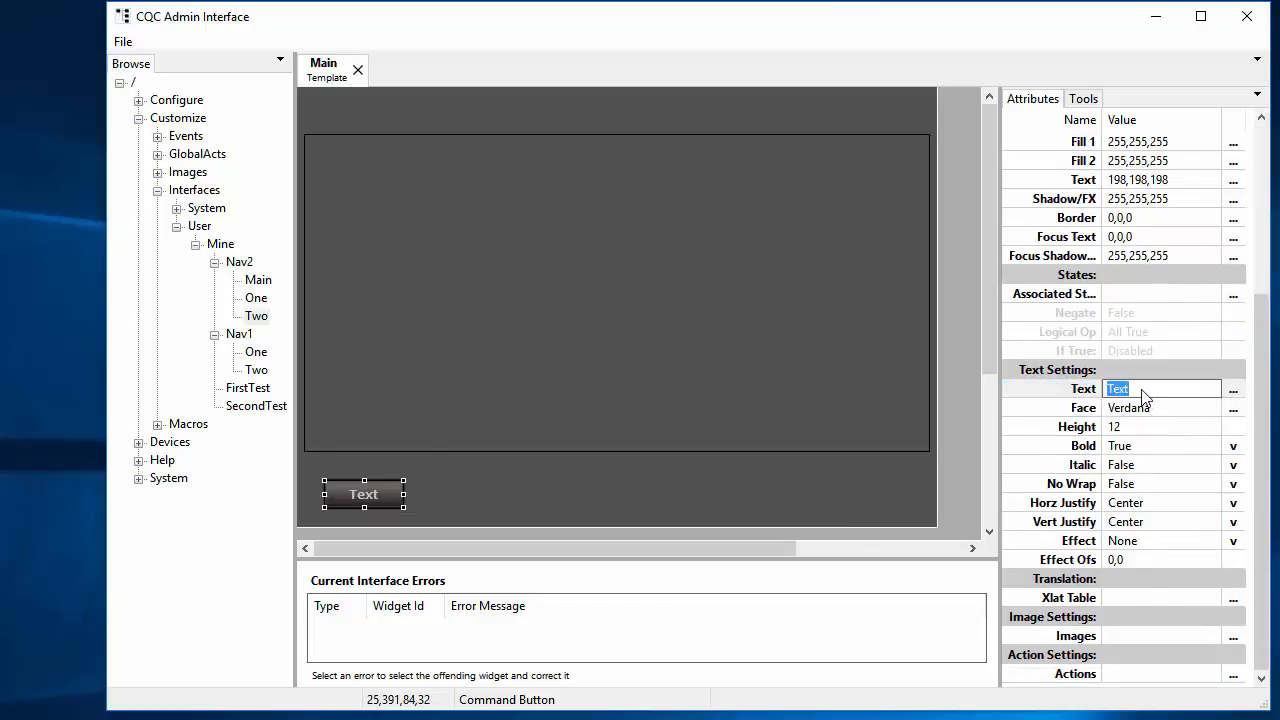
text(One)
key(Return)
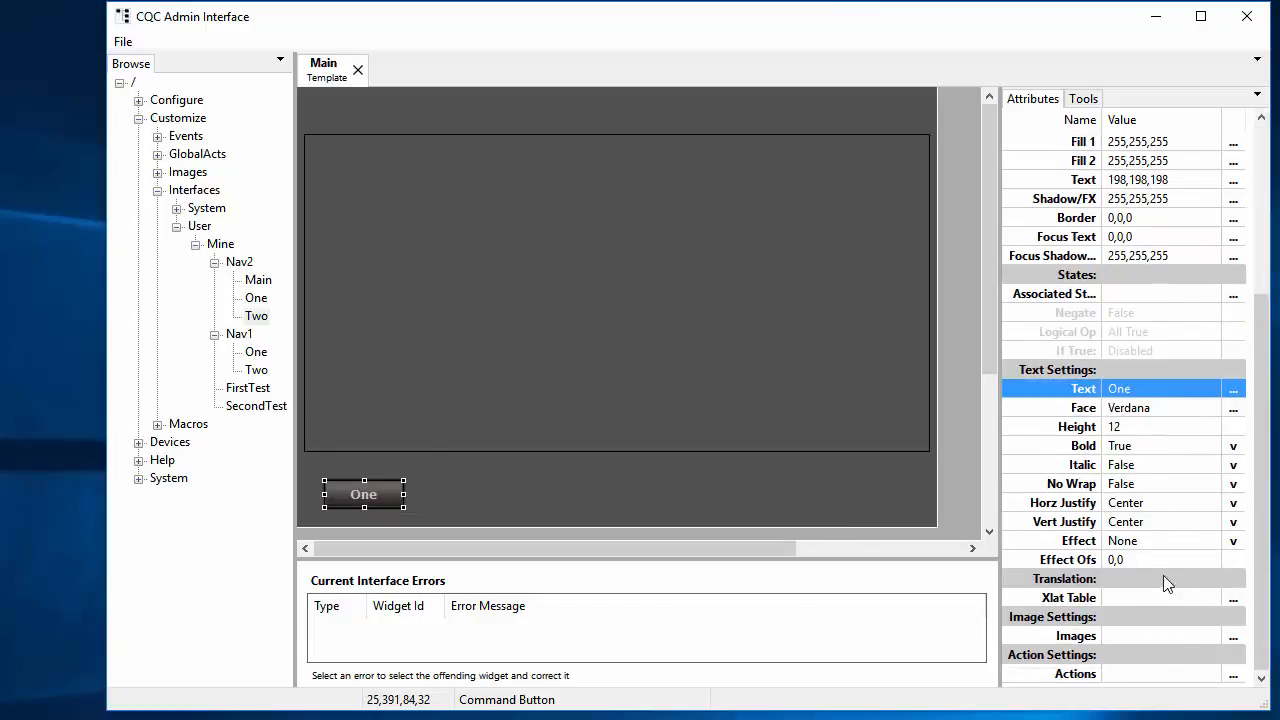
click(1234, 676)
click(1234, 675)
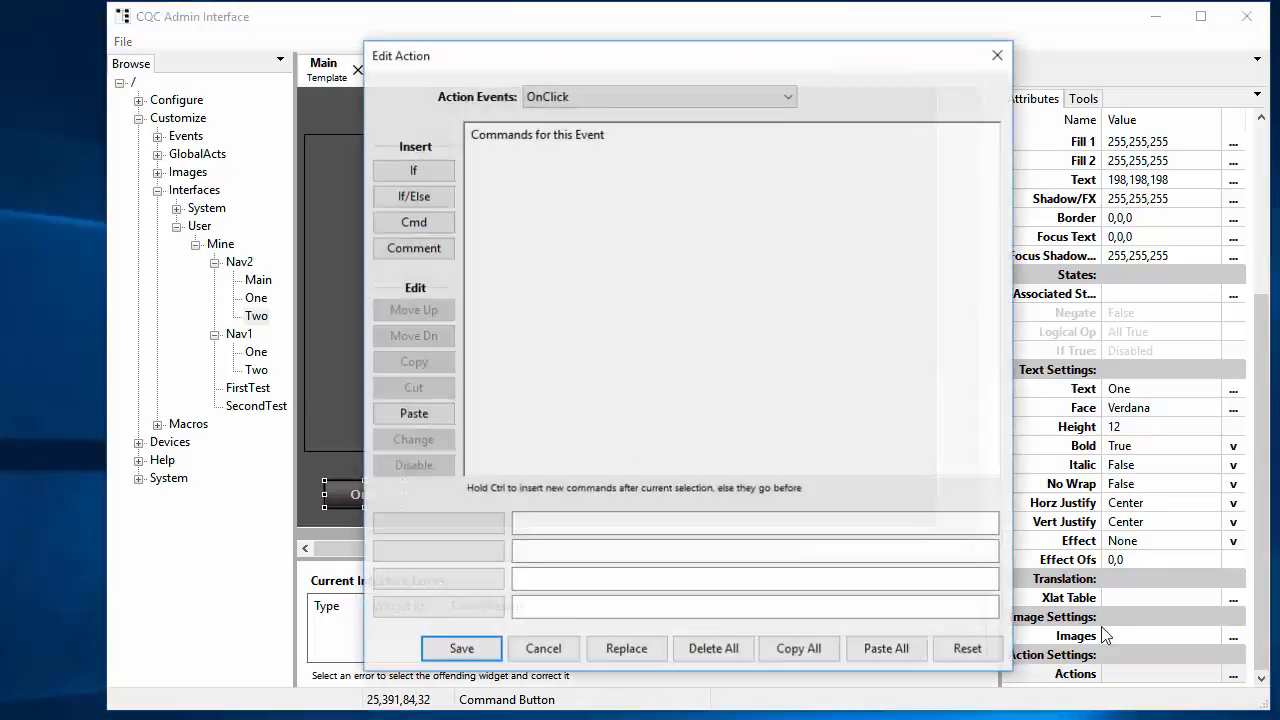
Step: Add a MainOverlay::LoadOverlay command to the One button's click action
click(432, 226)
mouse_move(430, 192)
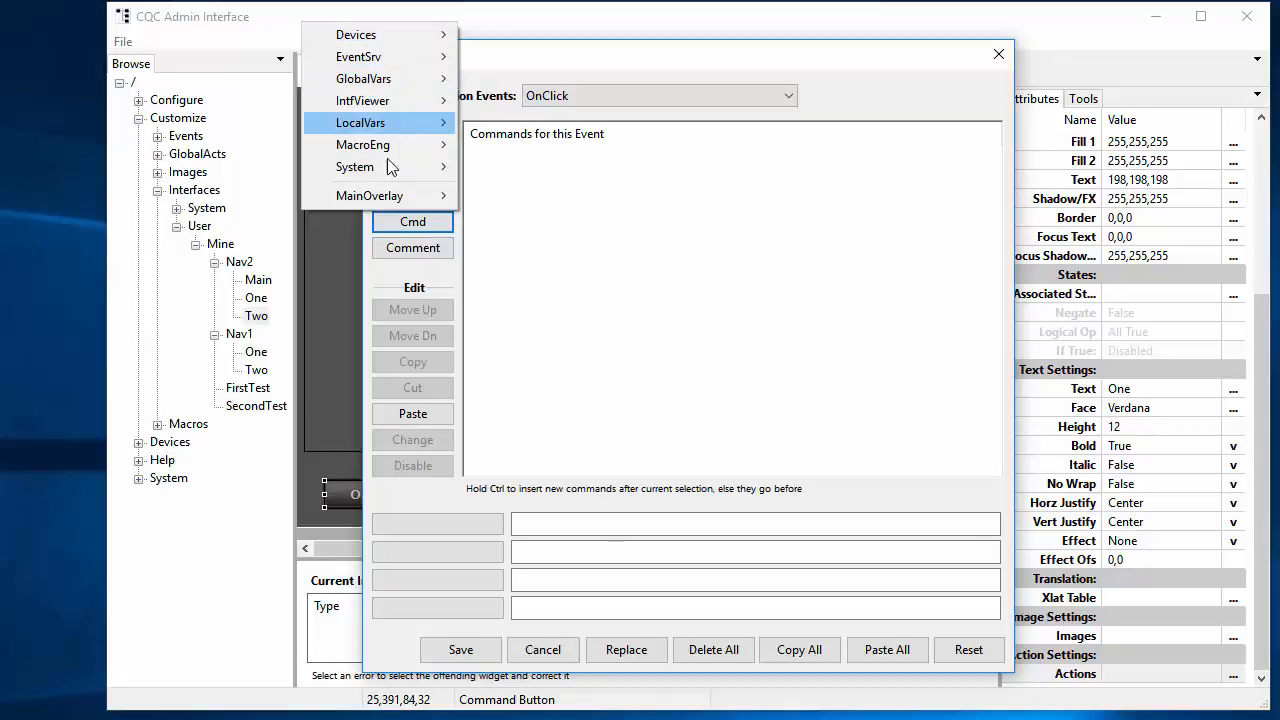
mouse_move(396, 203)
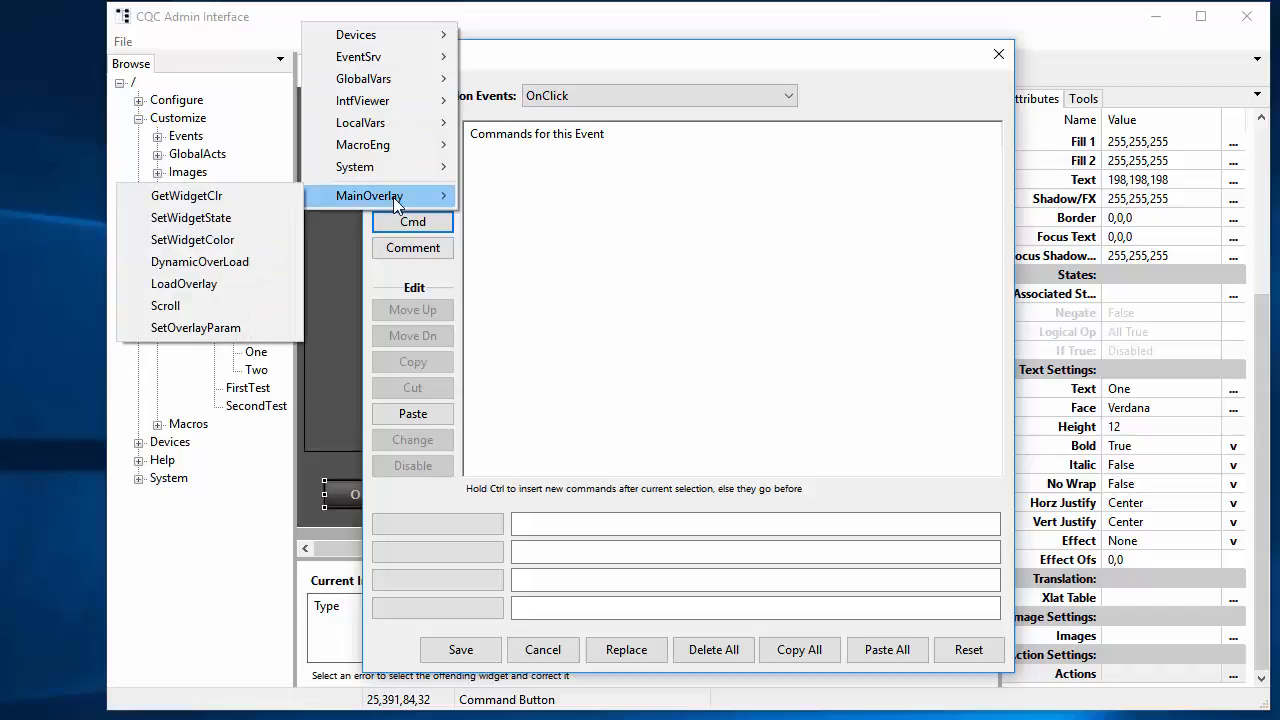
click(207, 285)
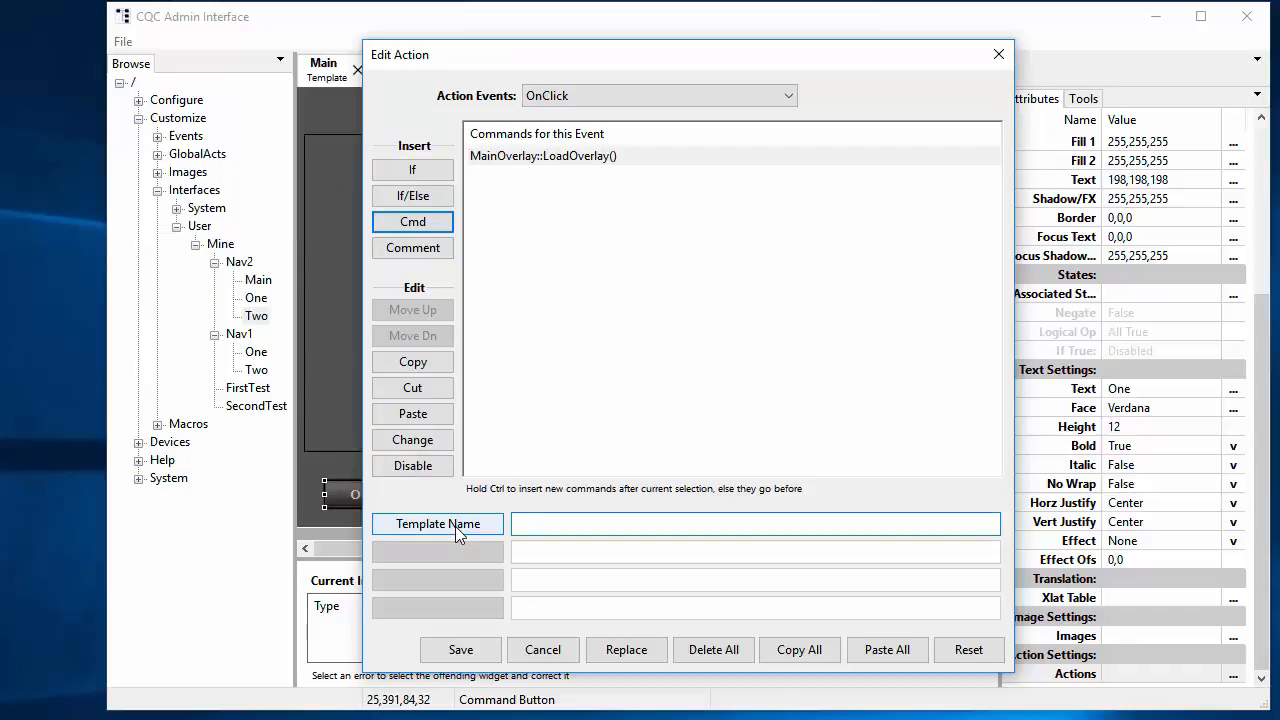
Step: Set the template to load to Mine/Nav2/One and save the action
click(455, 526)
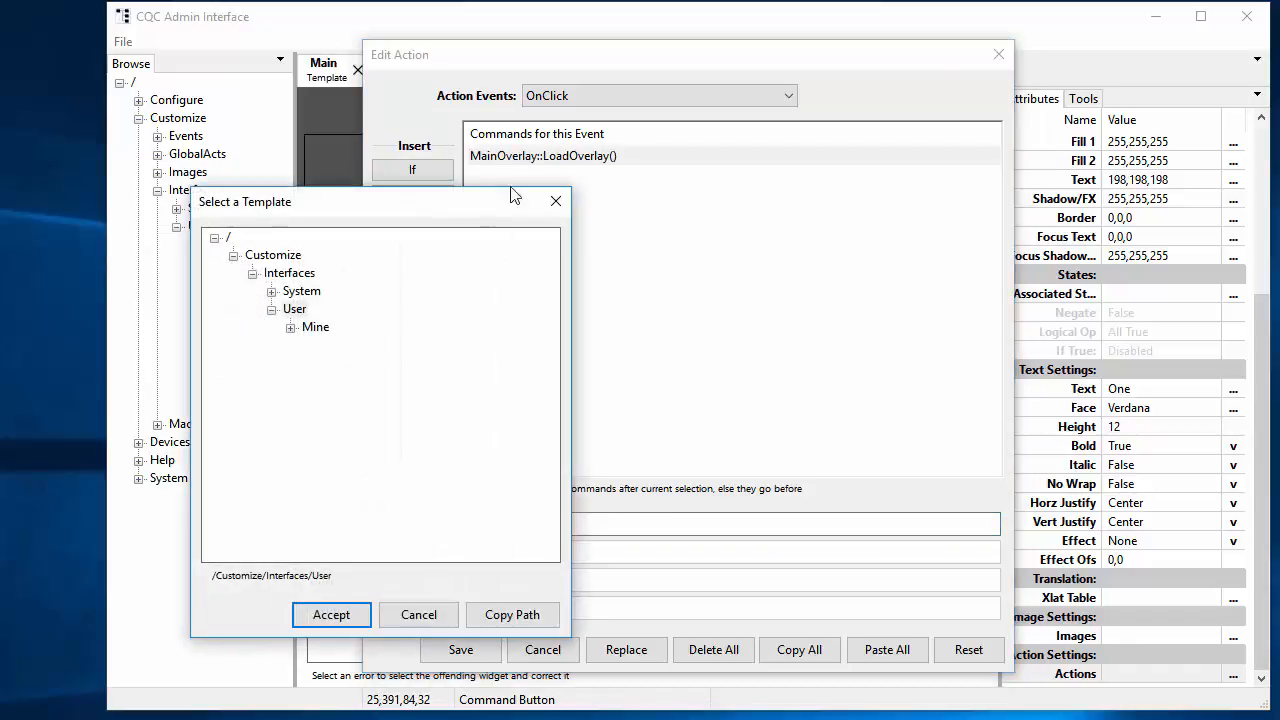
drag(510, 193, 627, 115)
click(408, 249)
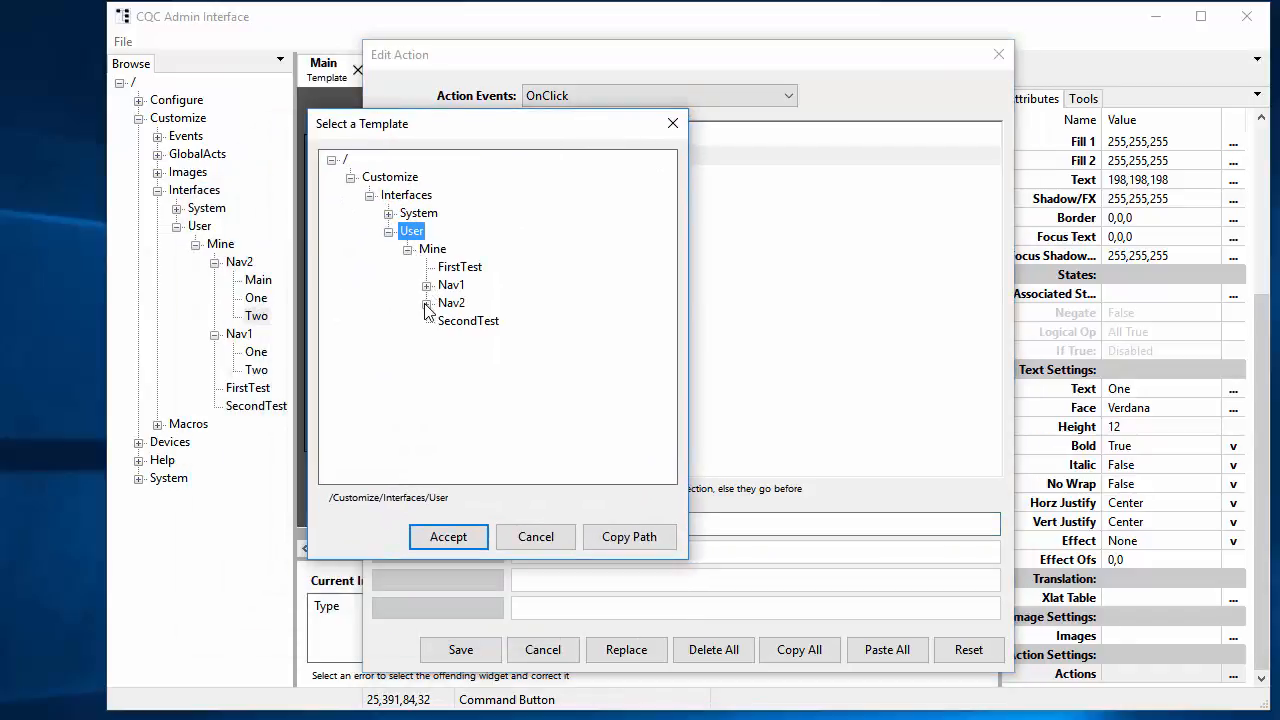
click(426, 303)
click(468, 339)
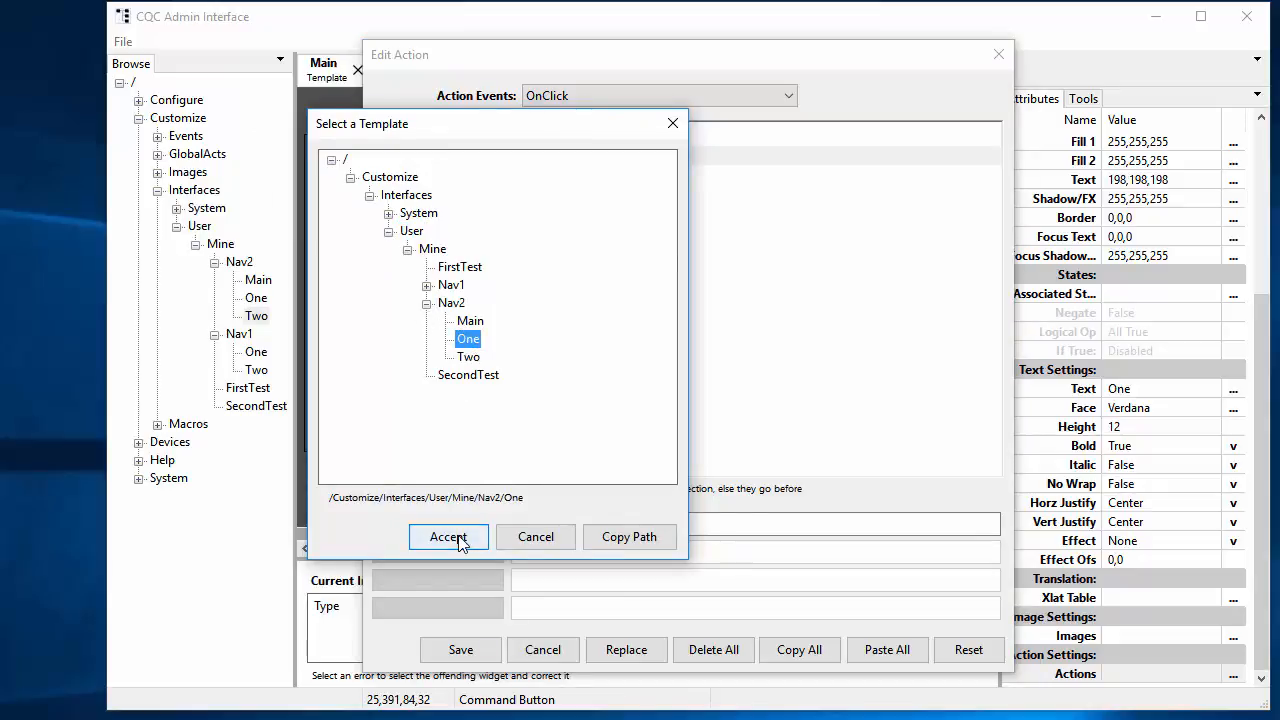
click(458, 537)
click(486, 648)
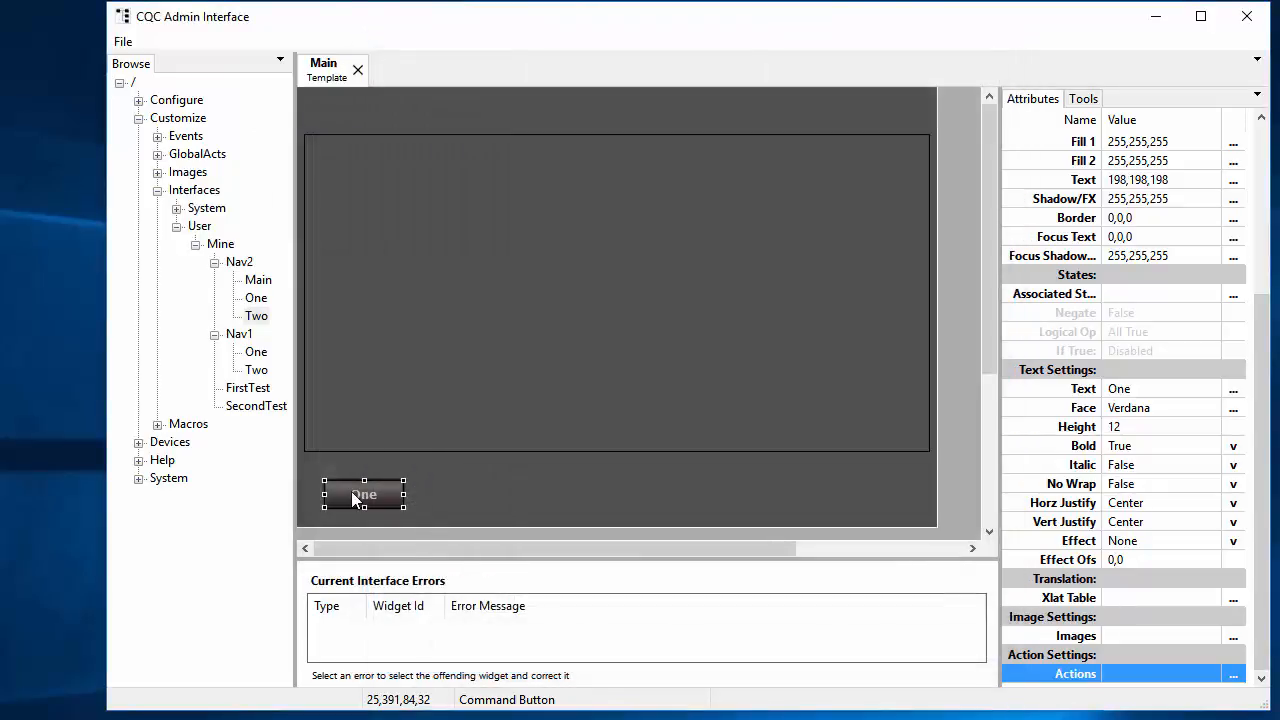
Step: Duplicate the One button and place the copy beside the original
right_click(352, 493)
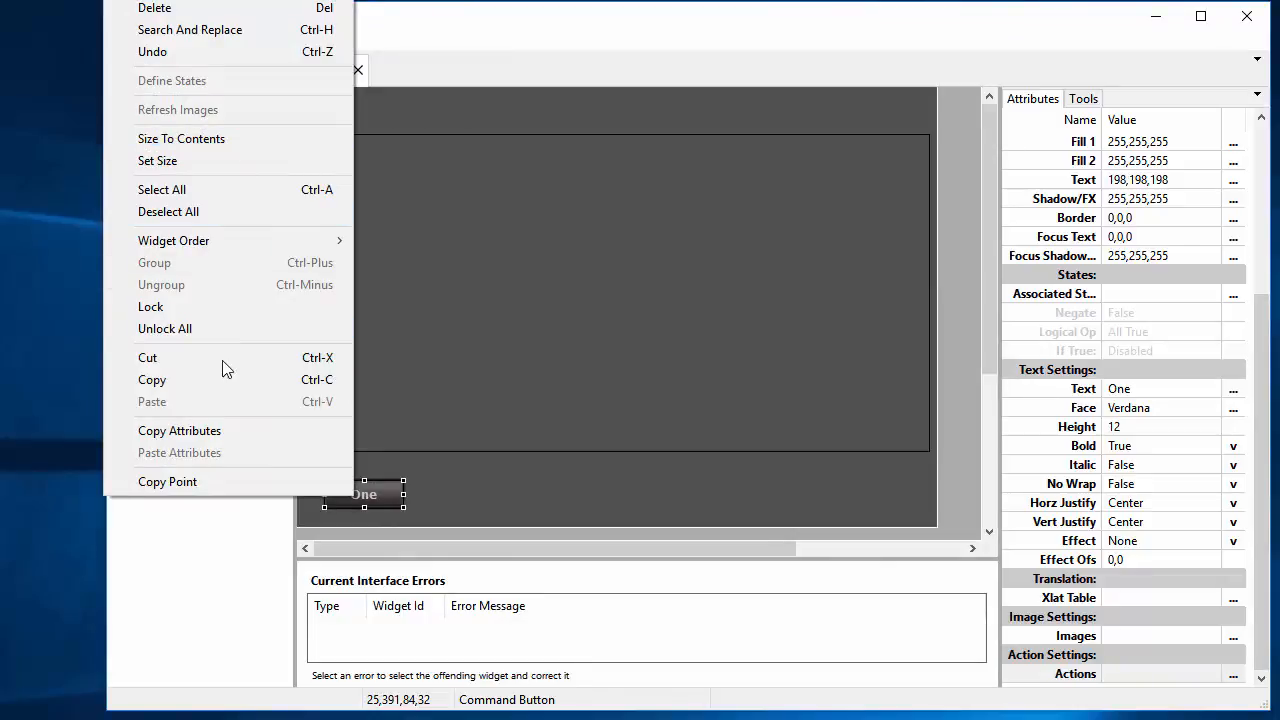
click(225, 380)
right_click(417, 482)
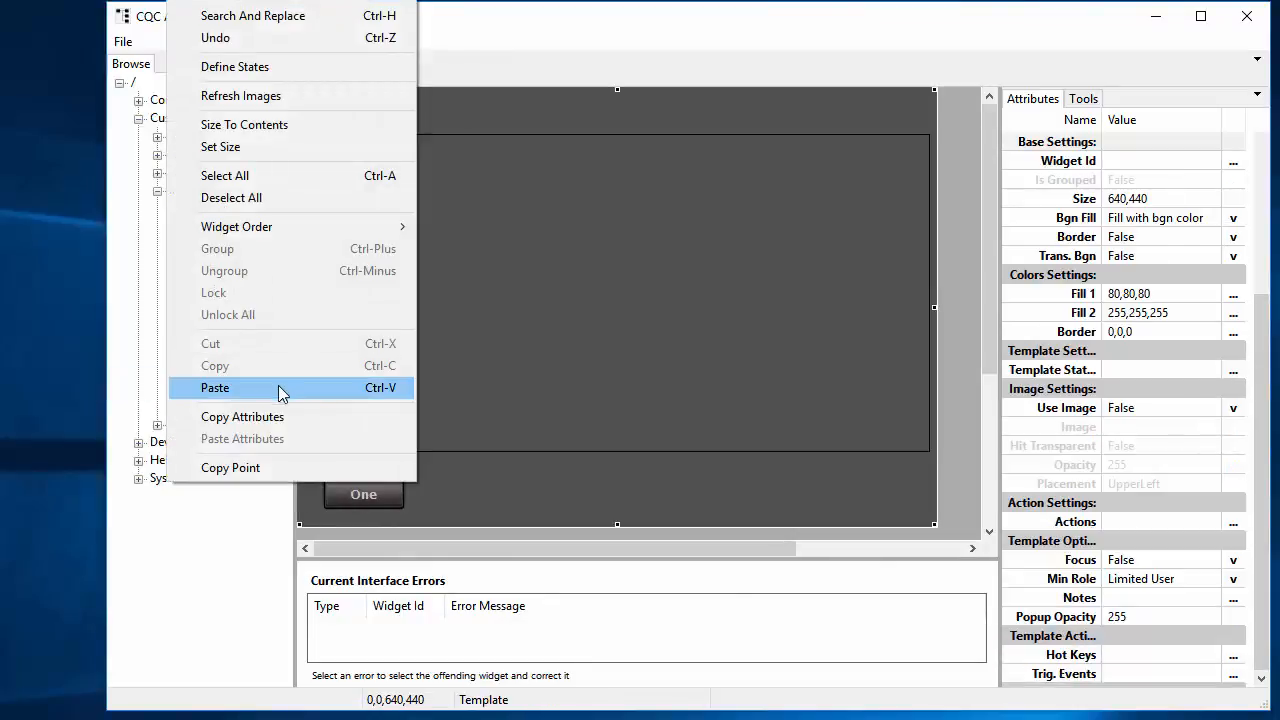
click(281, 390)
drag(447, 490, 452, 498)
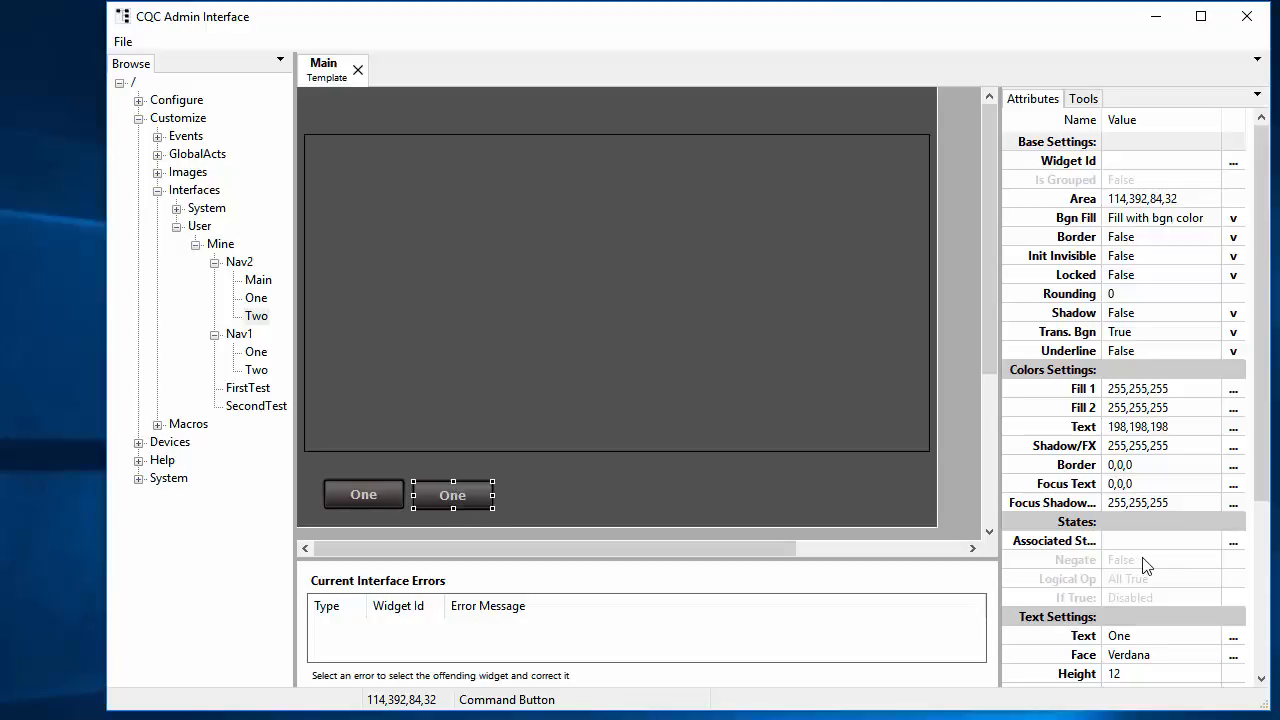
Step: Change the copied button's label text to Two
scroll(1145, 565, down, 5)
click(1136, 389)
click(1136, 389)
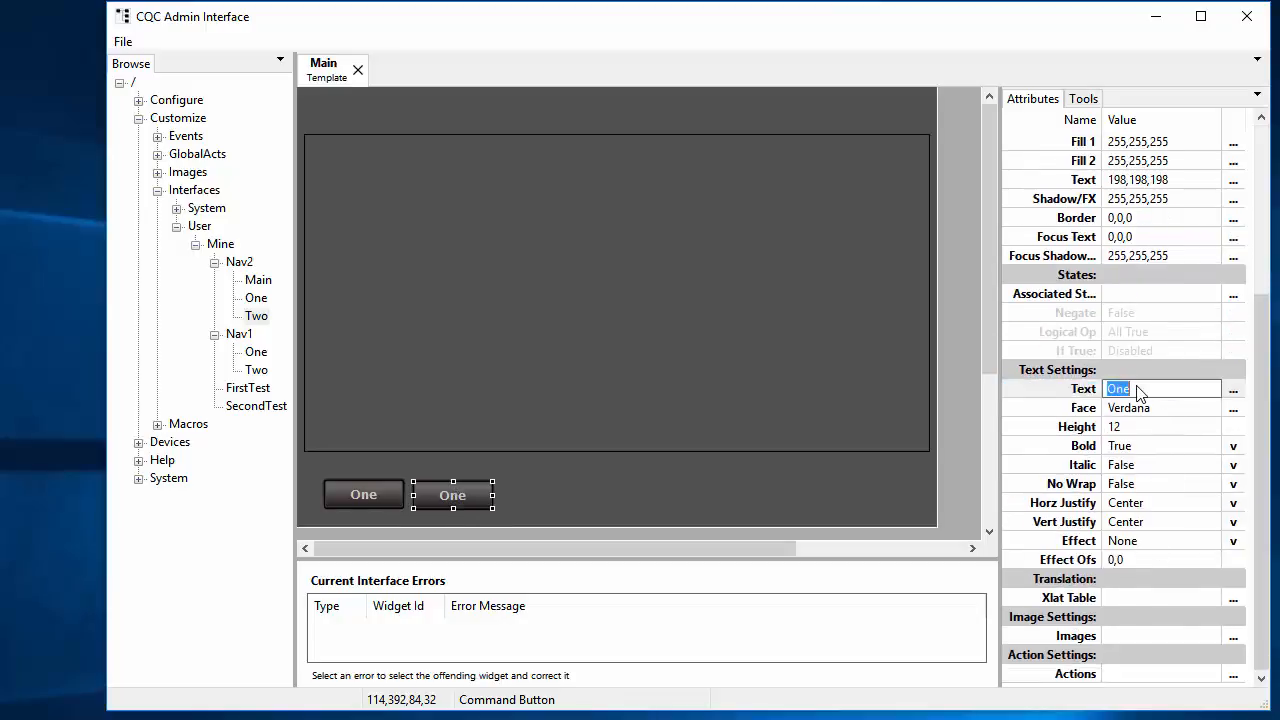
text(Two)
key(Return)
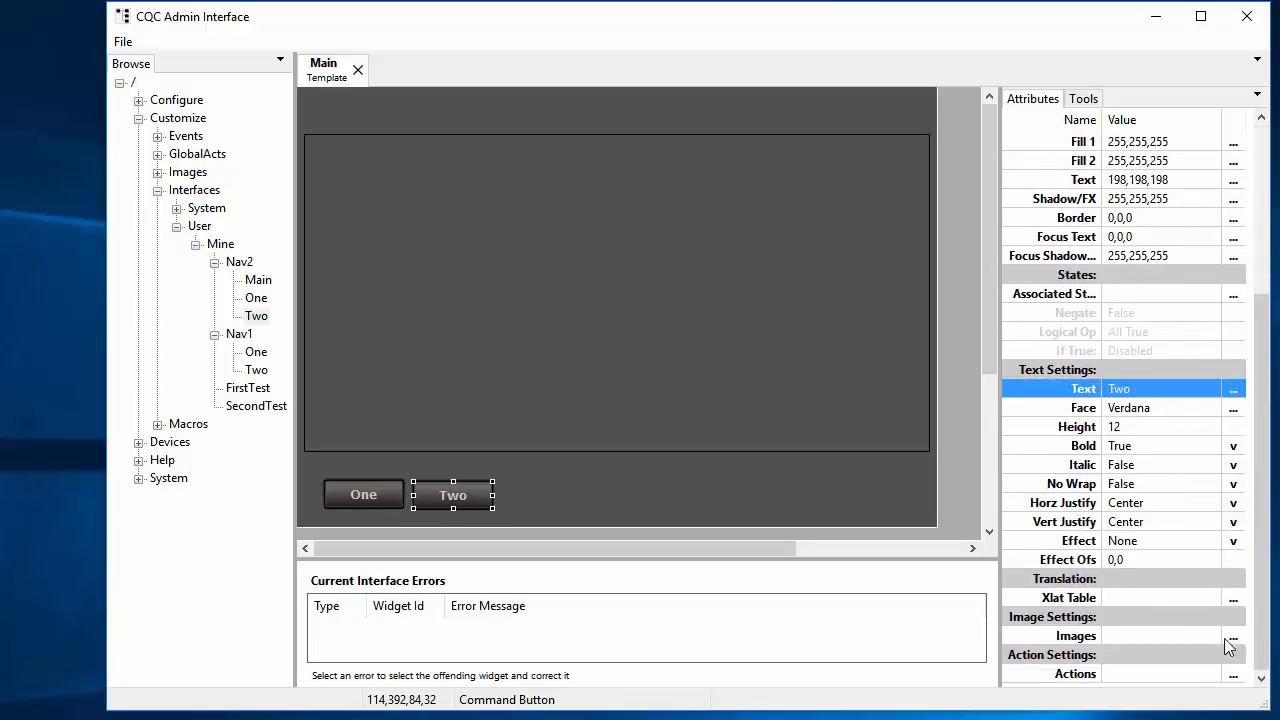
Step: Change its LoadOverlay template path to /User/Mine/Nav2/Two and save the action
click(1235, 675)
click(1235, 675)
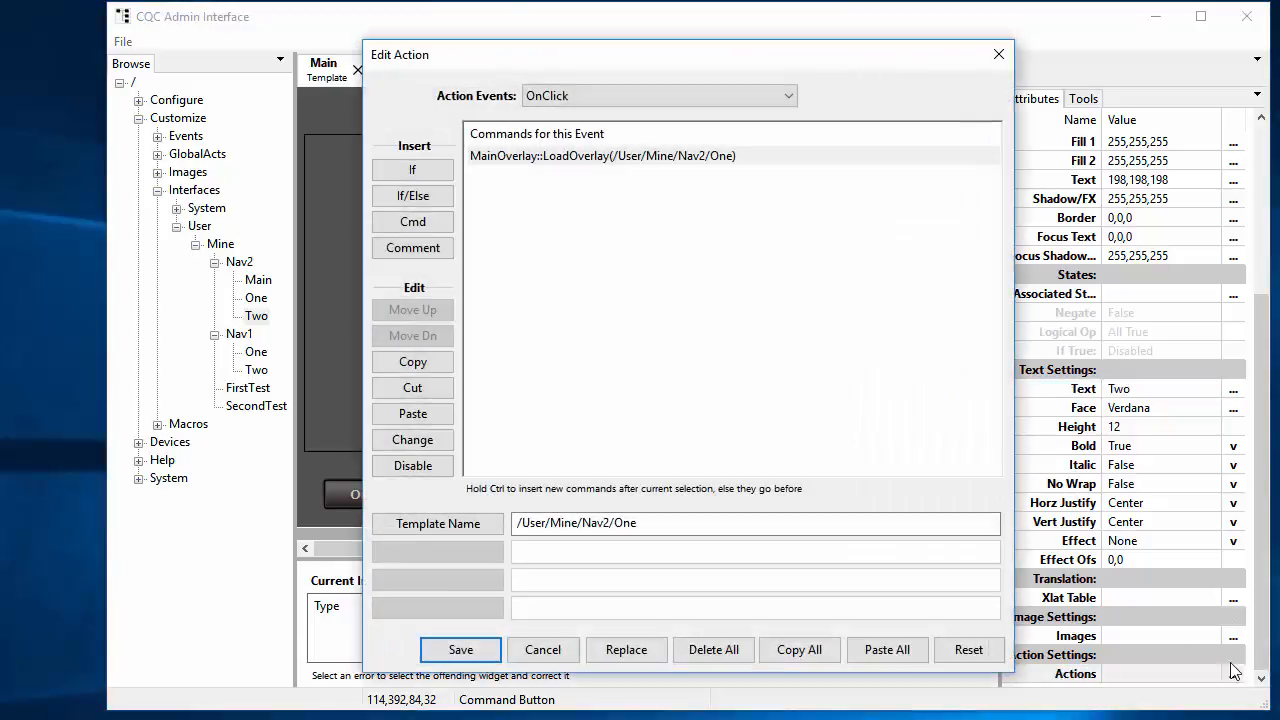
click(720, 156)
click(700, 520)
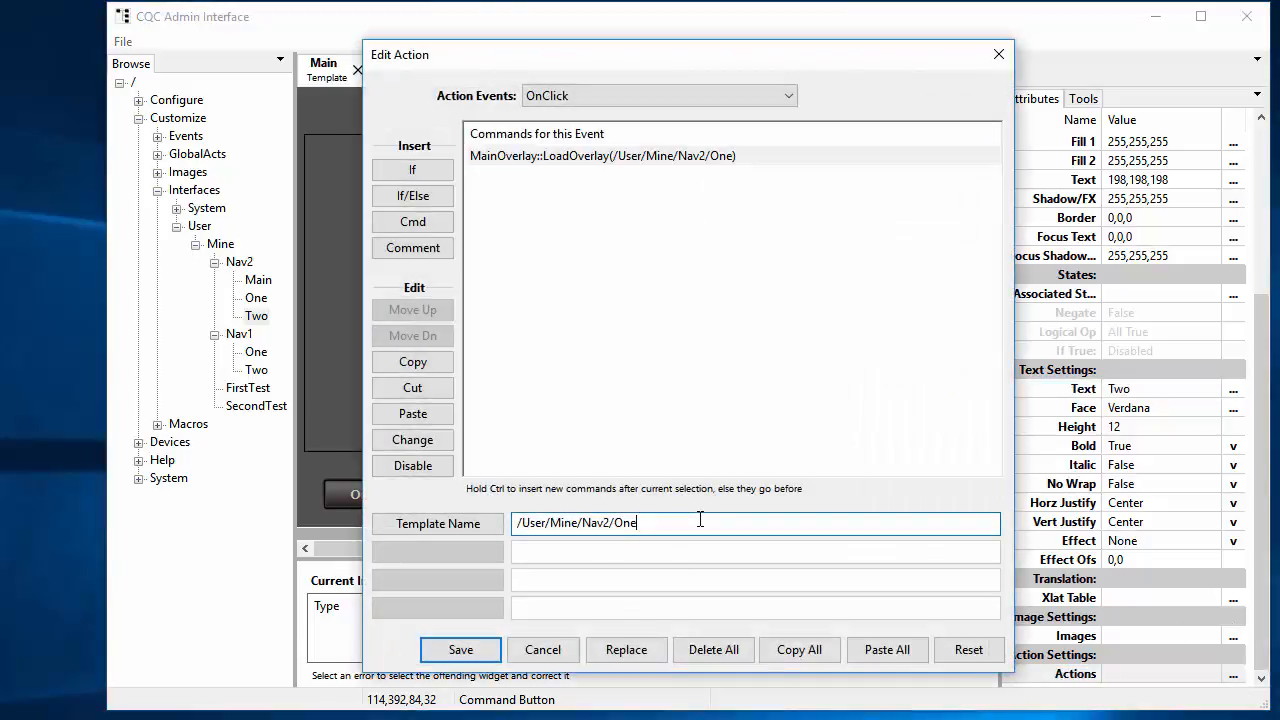
key(BackSpace)
key(BackSpace)
key(BackSpace)
text(Two)
click(455, 649)
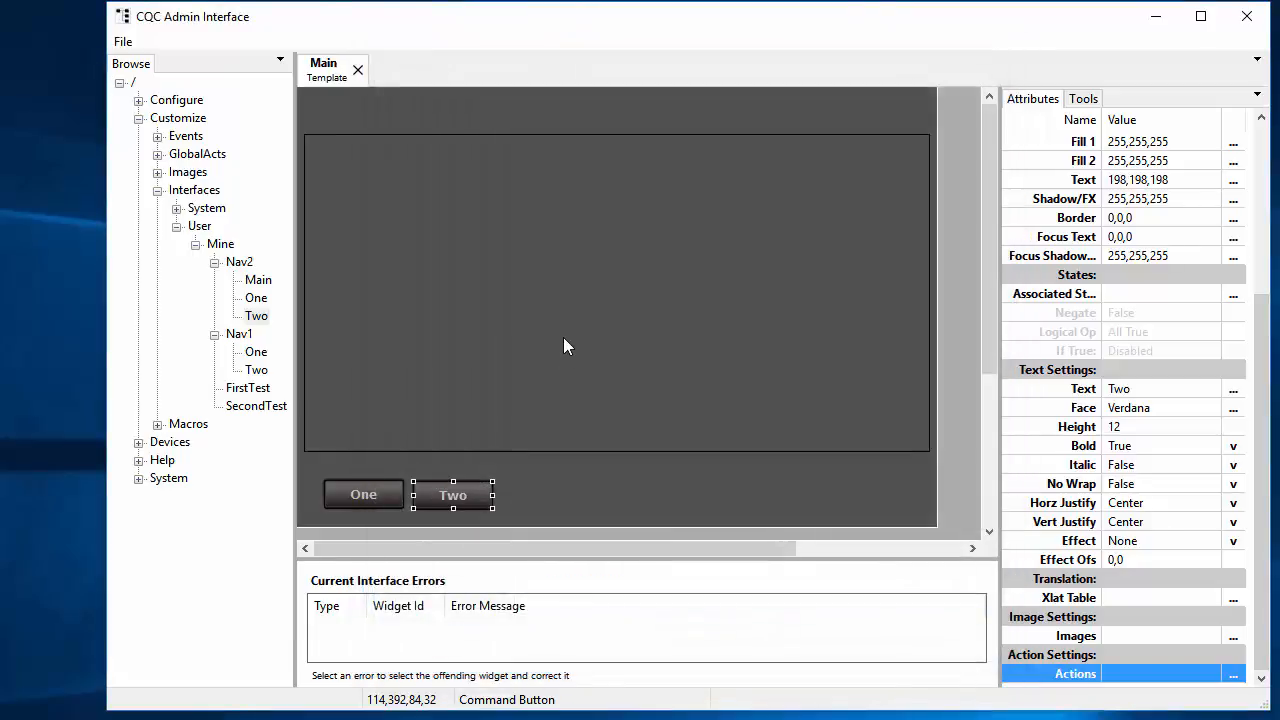
Step: Save the Main template and load Nav2/Main in the Template Viewer
click(120, 42)
click(50, 128)
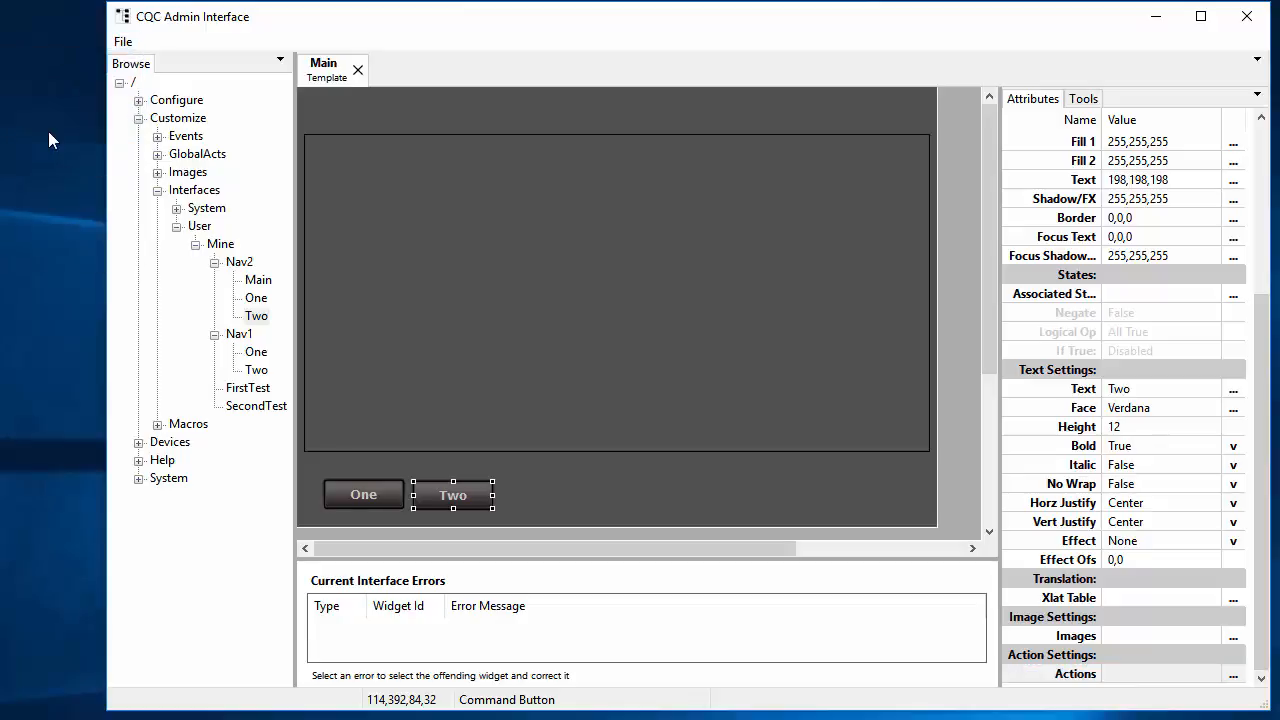
key(alt+Tab)
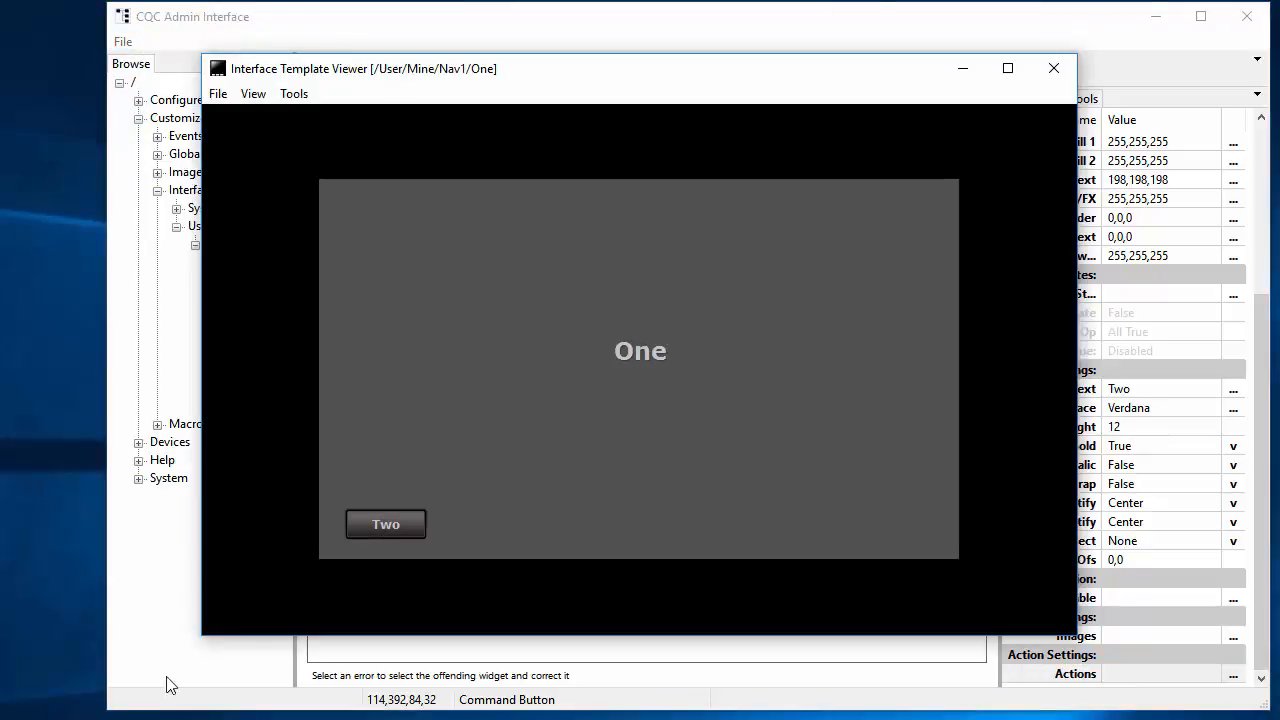
click(217, 96)
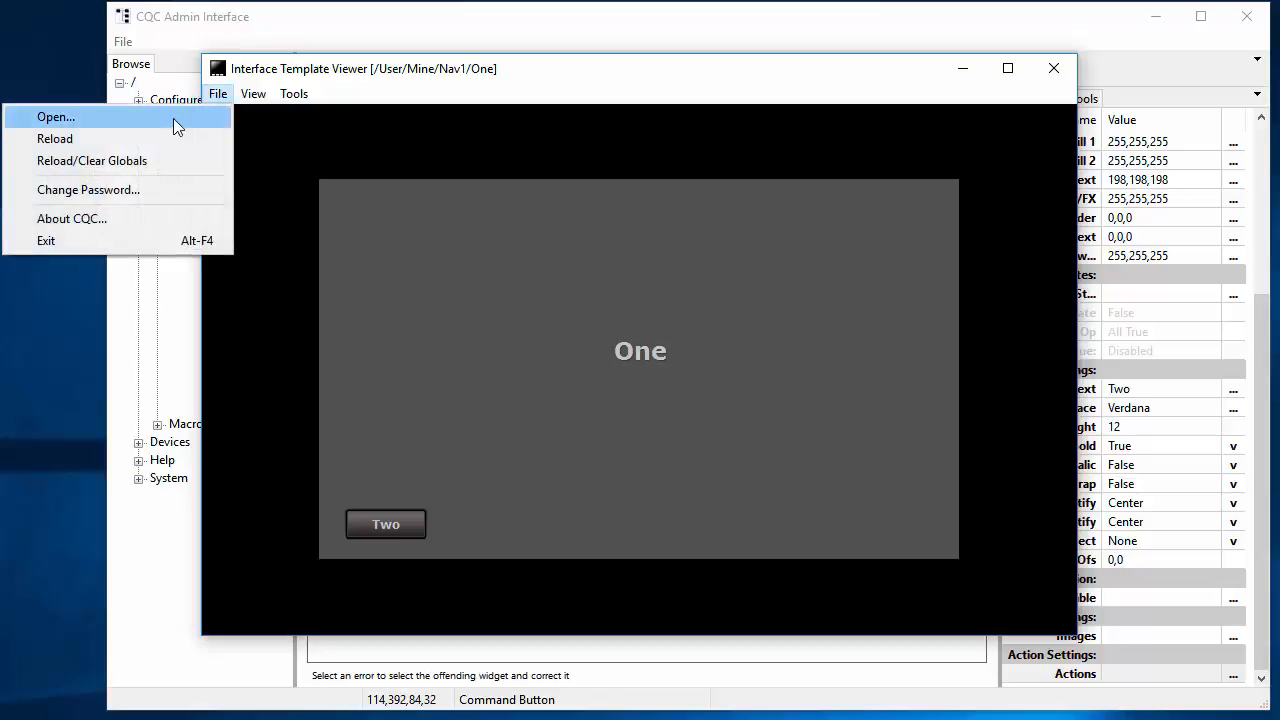
click(170, 120)
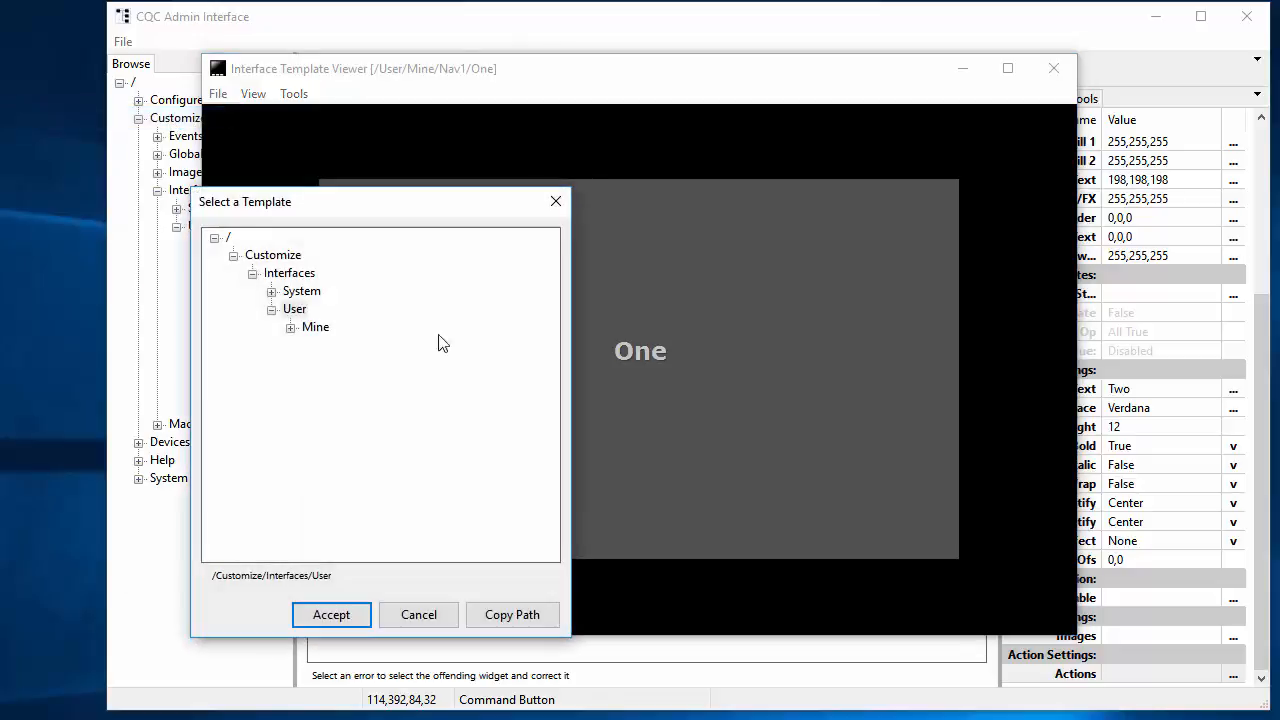
click(290, 327)
click(309, 381)
double_click(355, 399)
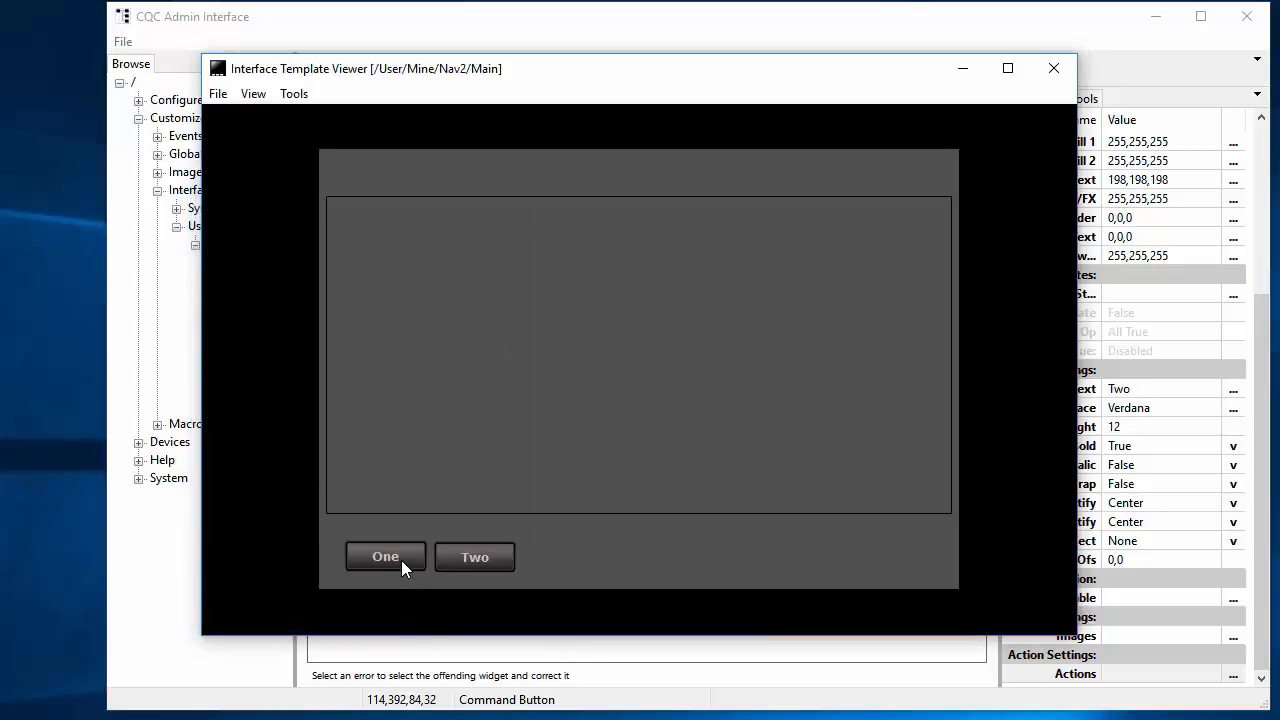
Step: Press One and Two repeatedly to confirm the overlay swaps, then minimize the viewer
click(401, 560)
click(494, 565)
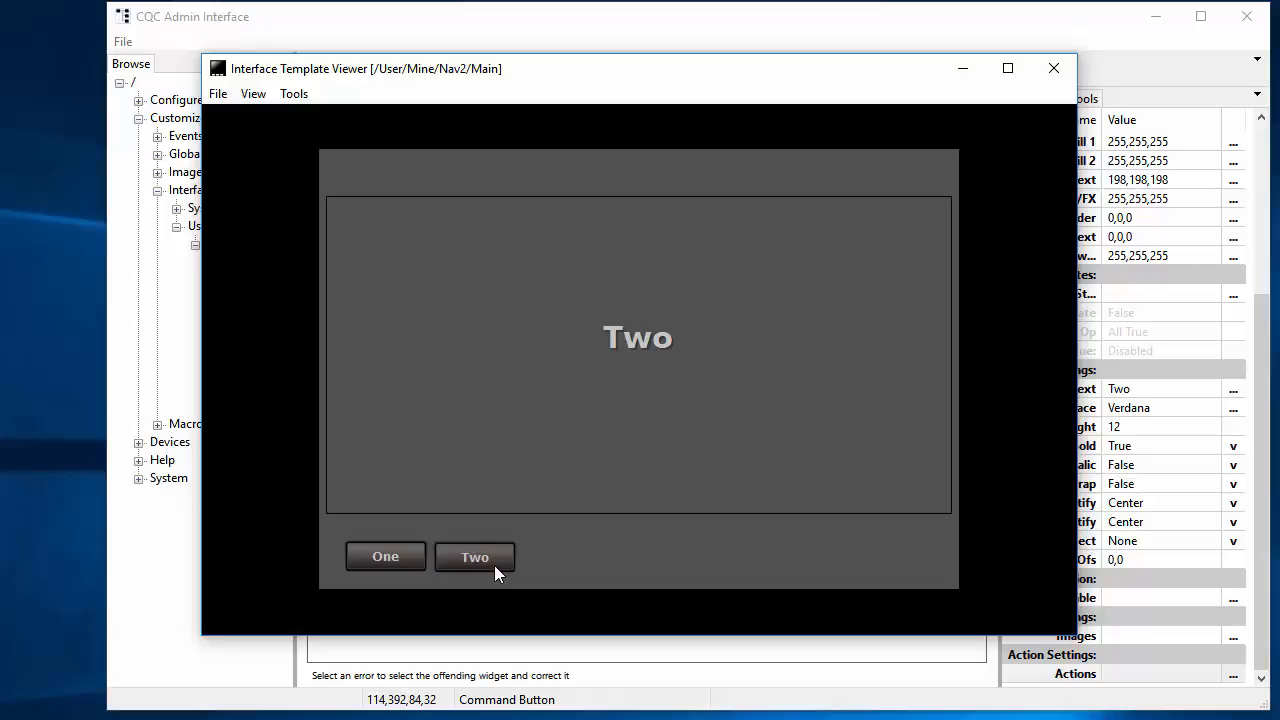
click(391, 554)
click(487, 557)
click(950, 66)
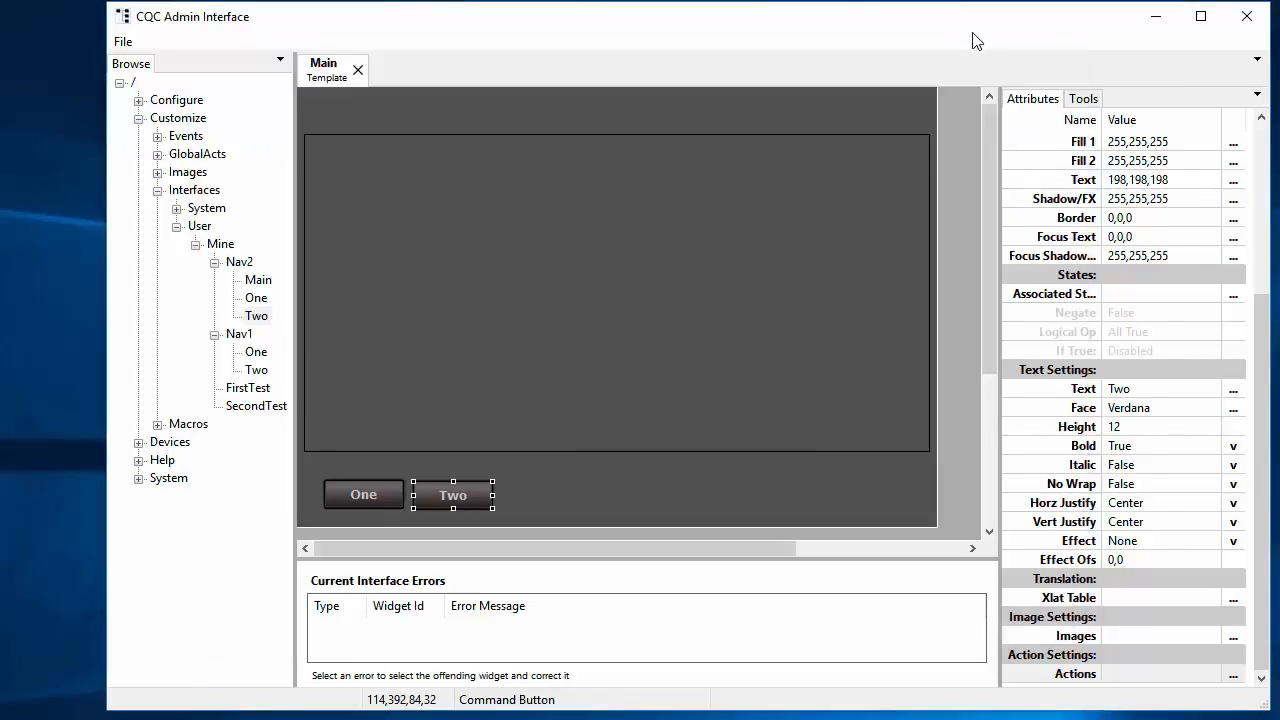
Step: Set MainOverlay's Init Load to the /User/Mine/Nav2/One template and return to the Template Viewer
click(759, 226)
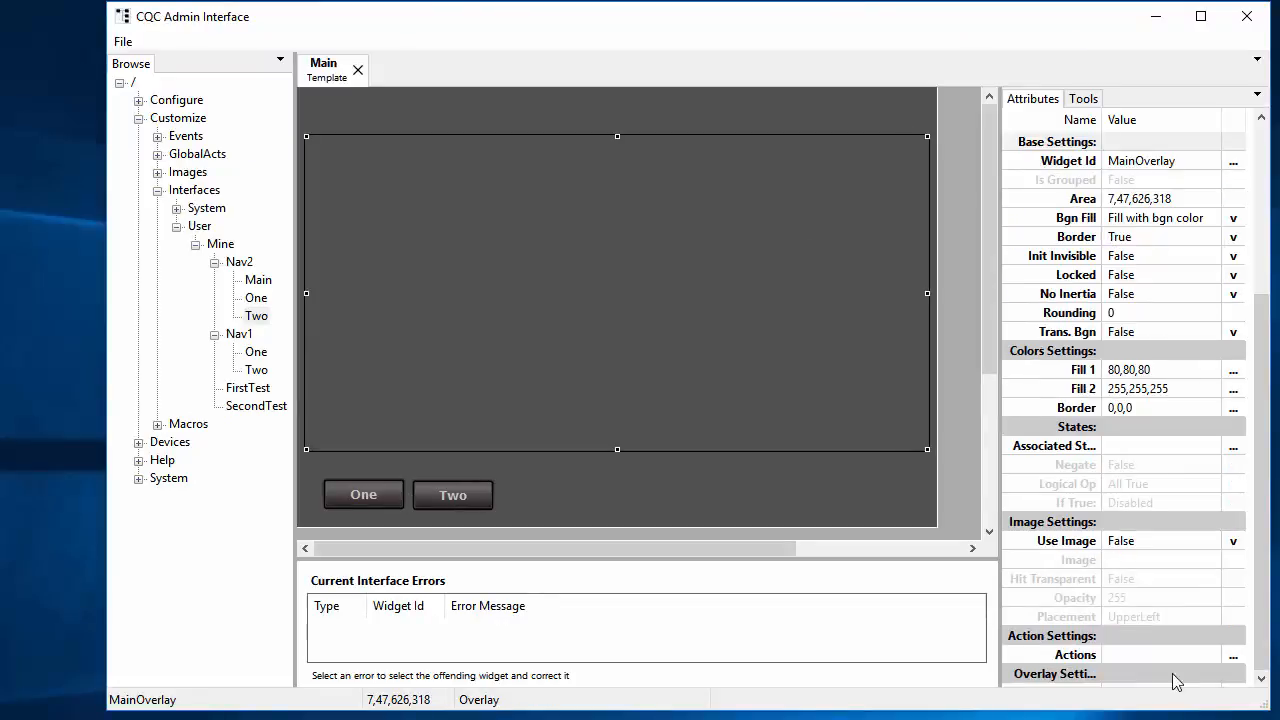
scroll(1140, 560, down, 2)
click(1135, 580)
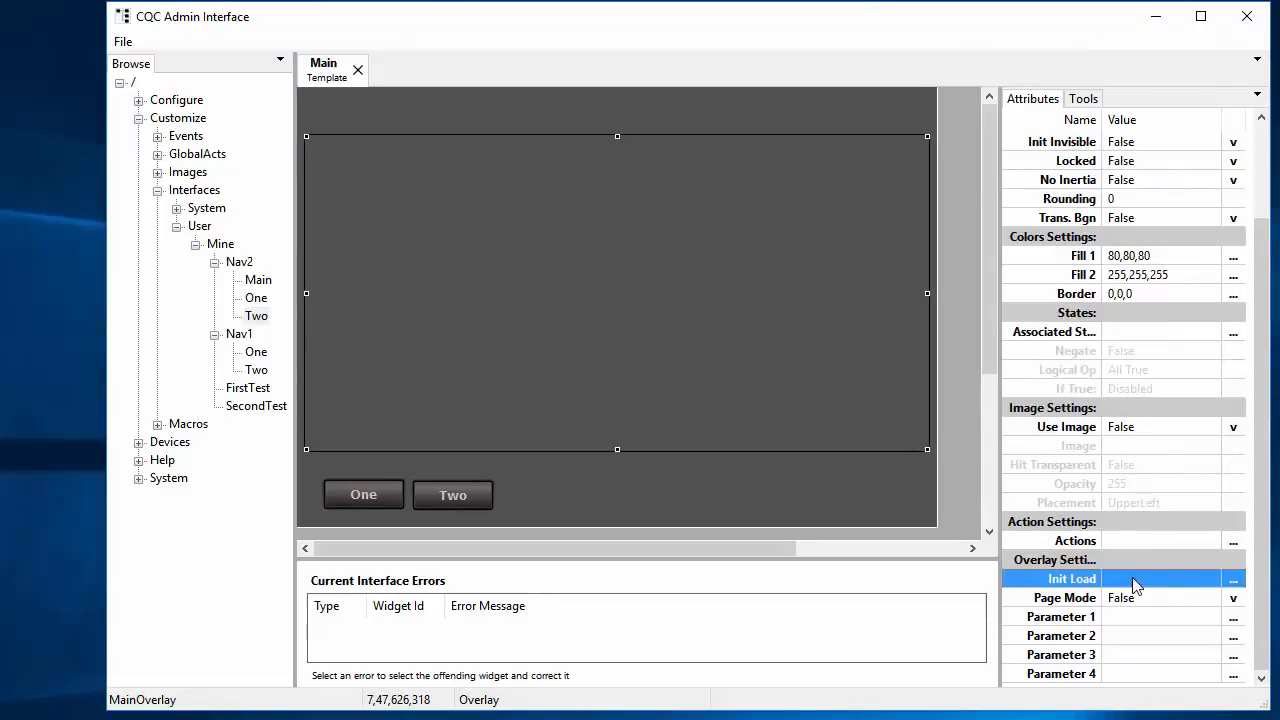
click(1235, 583)
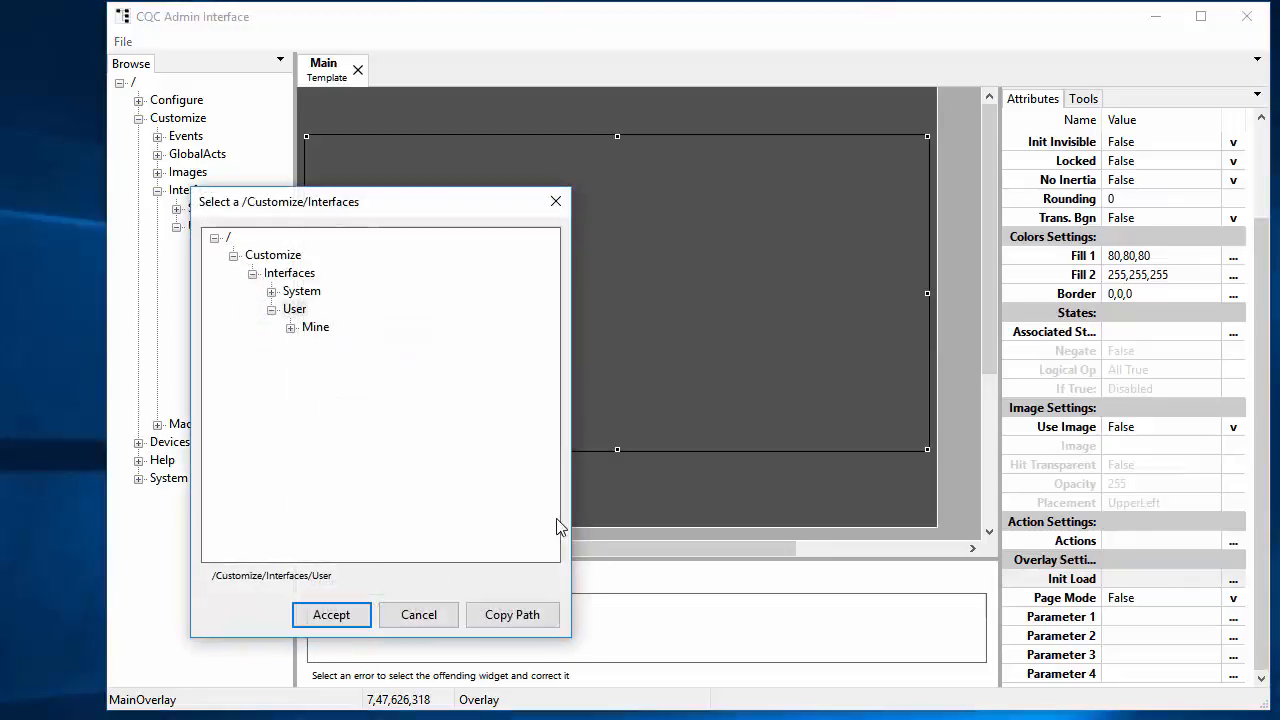
click(290, 328)
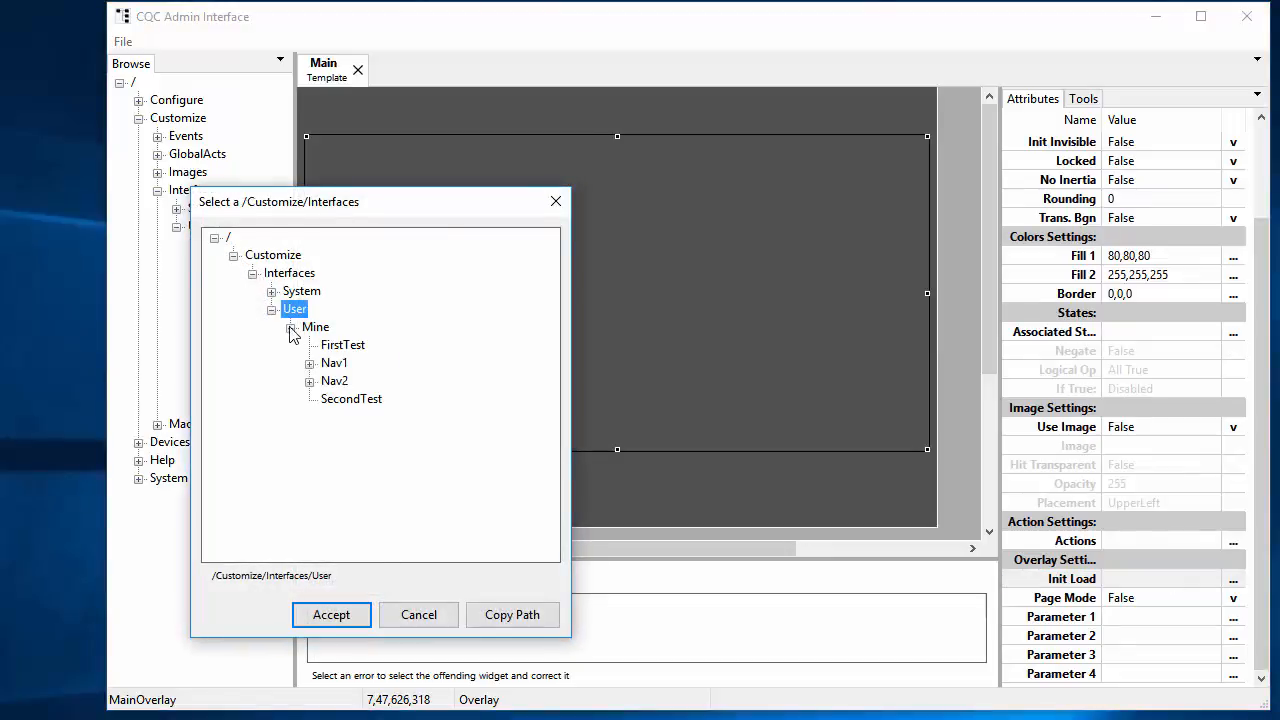
click(309, 381)
click(350, 417)
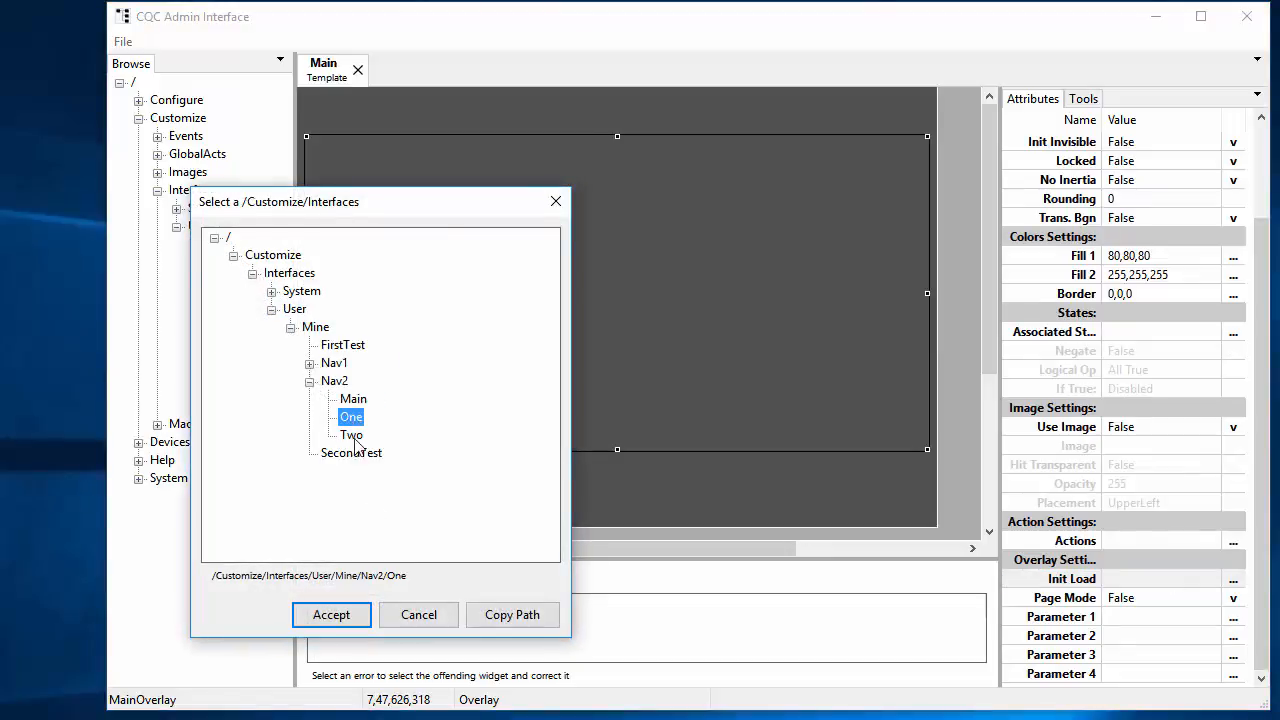
click(364, 612)
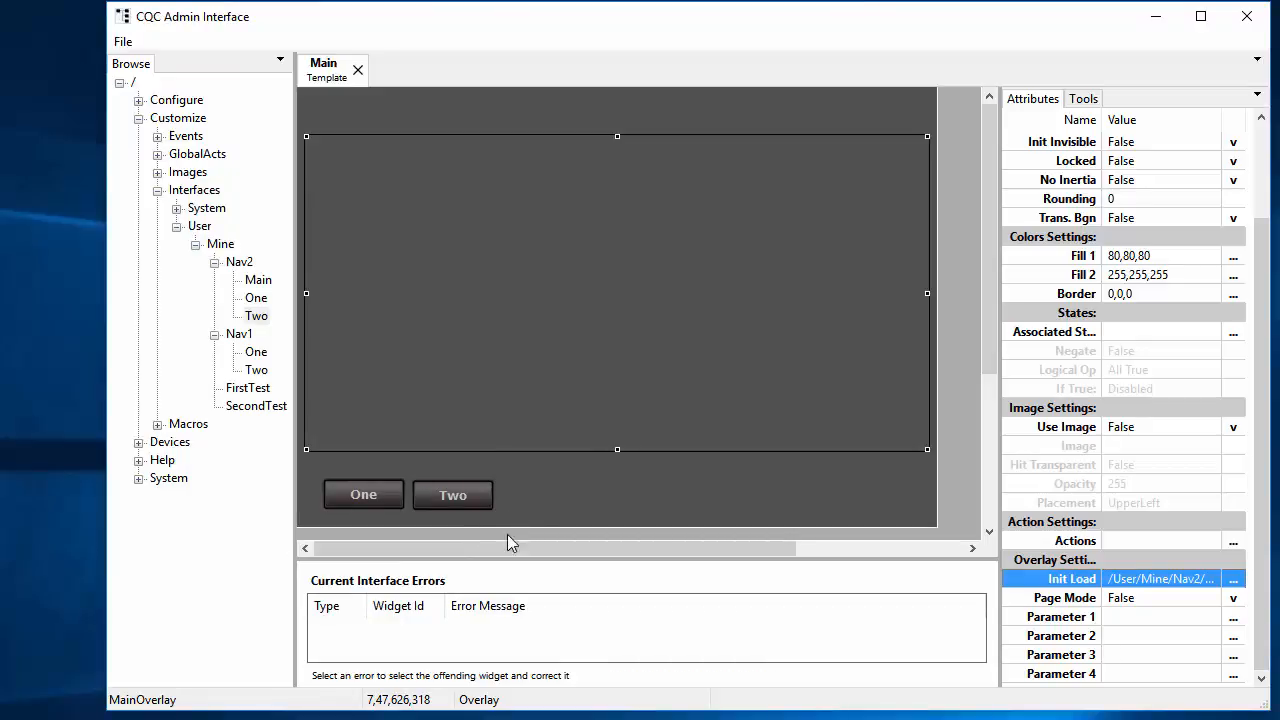
key(ctrl+w)
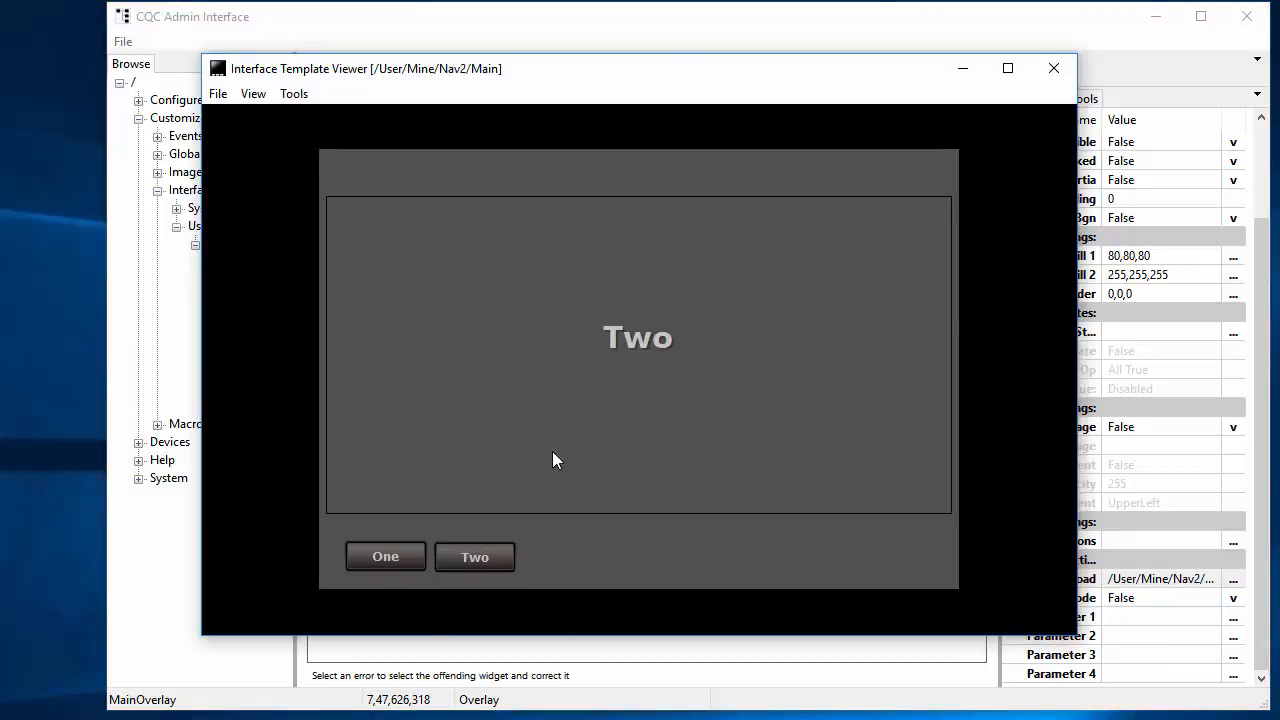
Step: Check the viewer's Tools options unchanged, then reload Nav2/Main so the overlay opens showing One
click(822, 33)
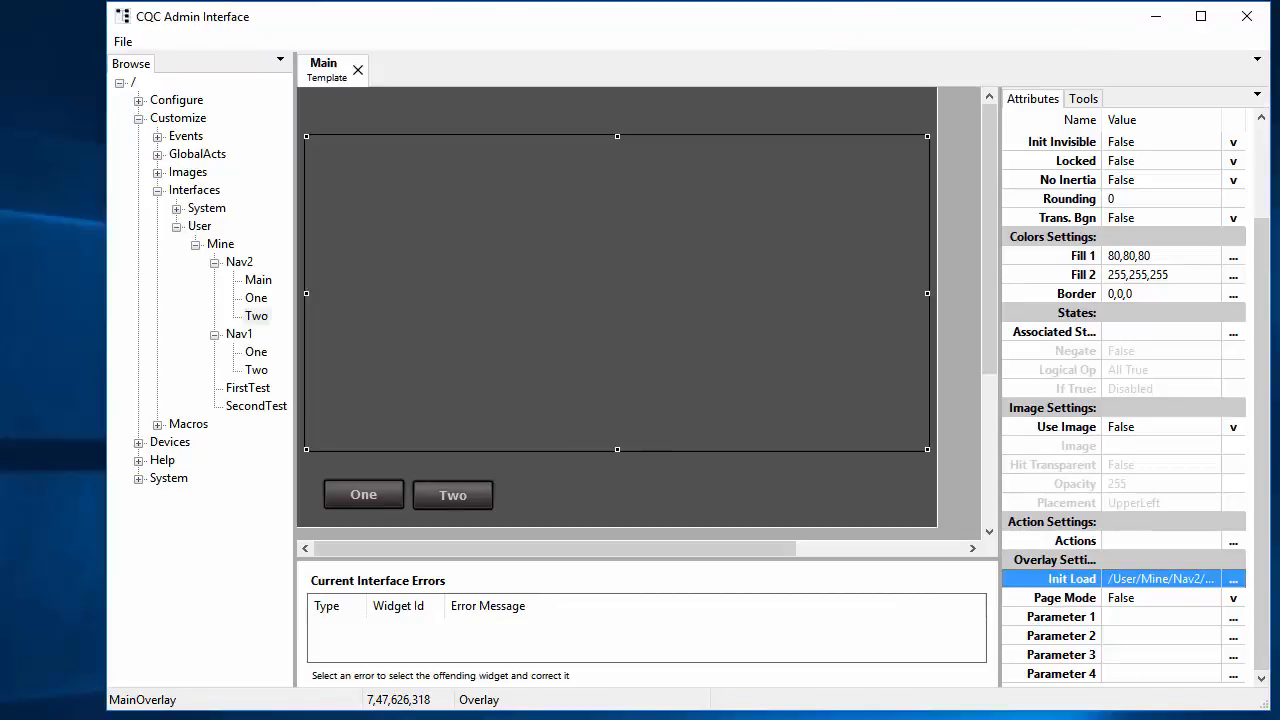
key(ctrl+w)
click(296, 94)
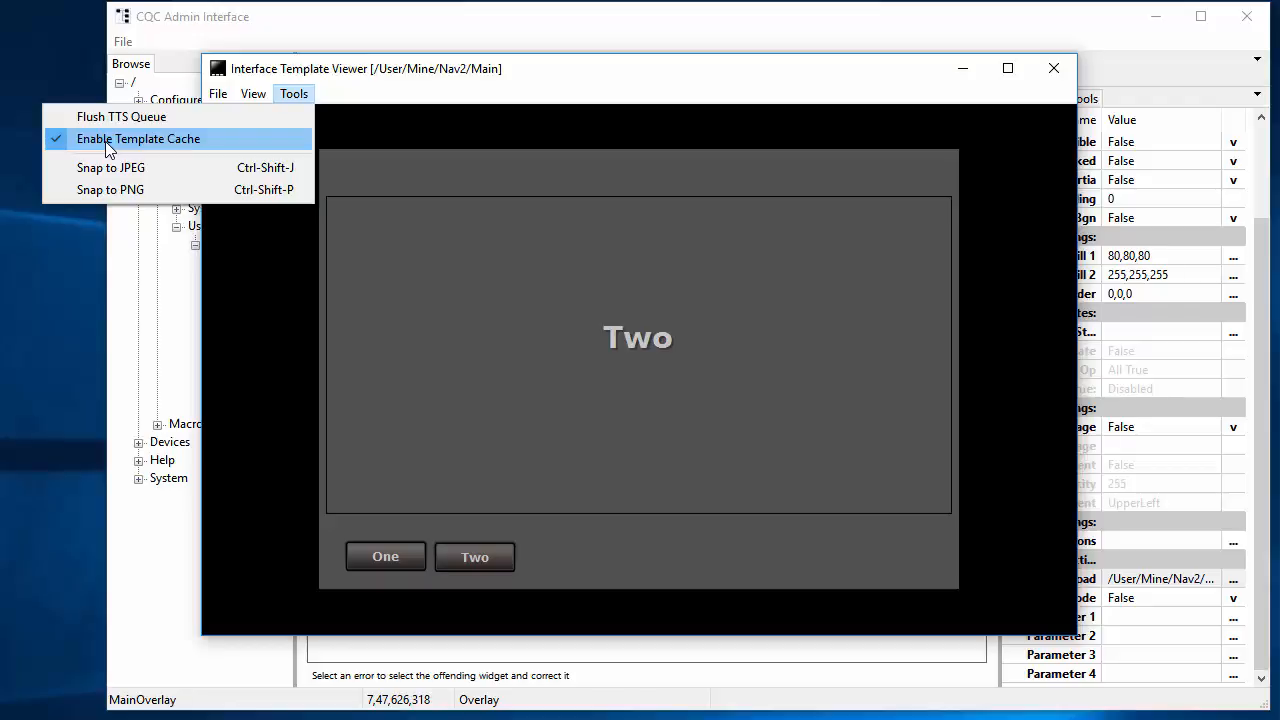
click(157, 147)
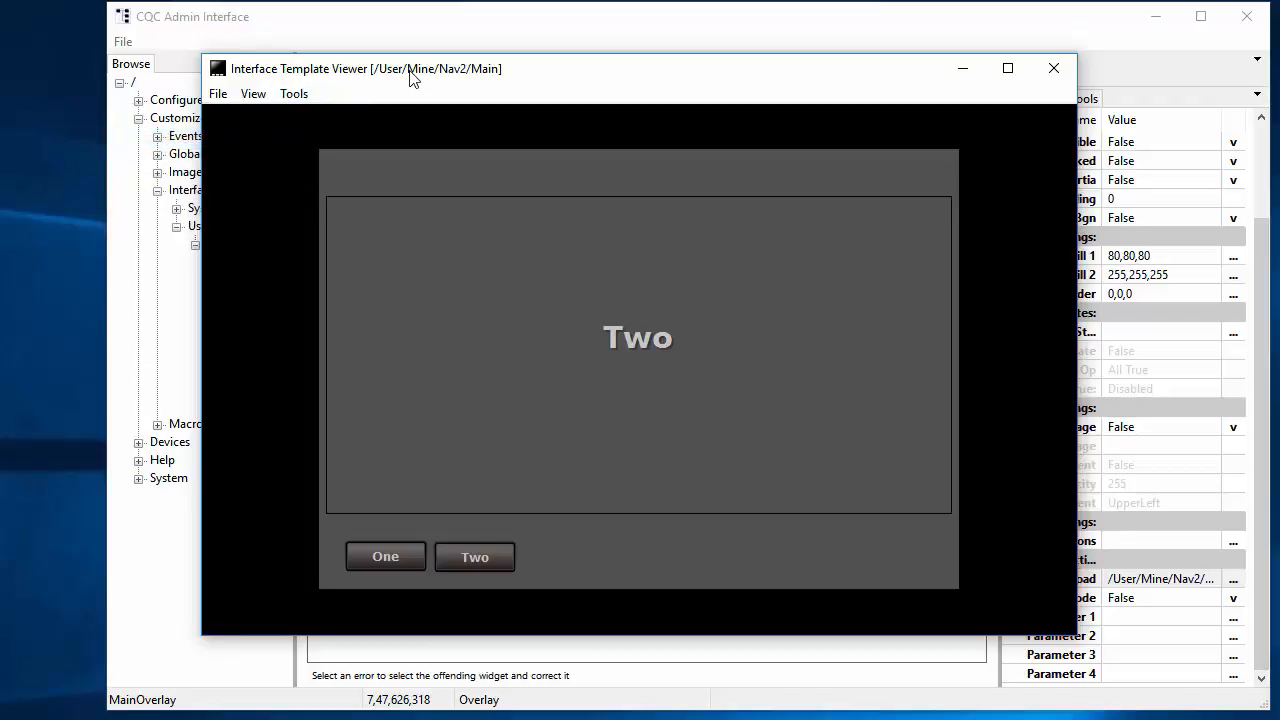
click(217, 96)
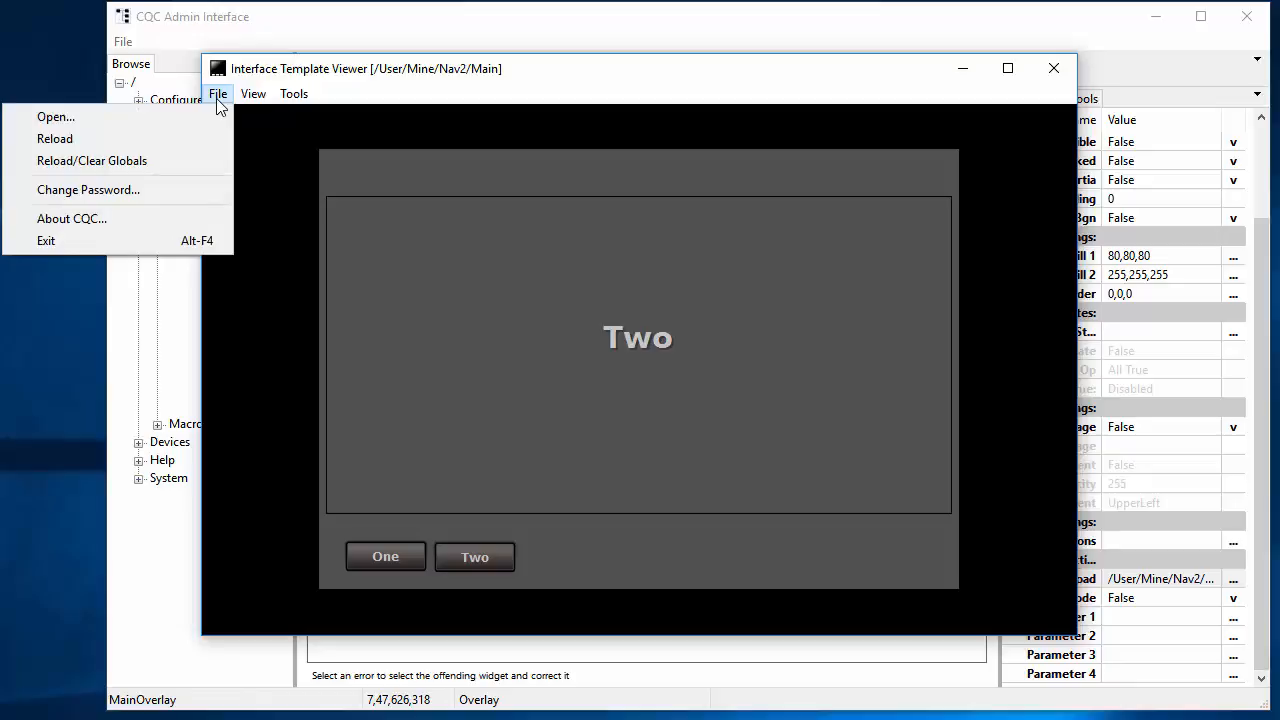
click(138, 142)
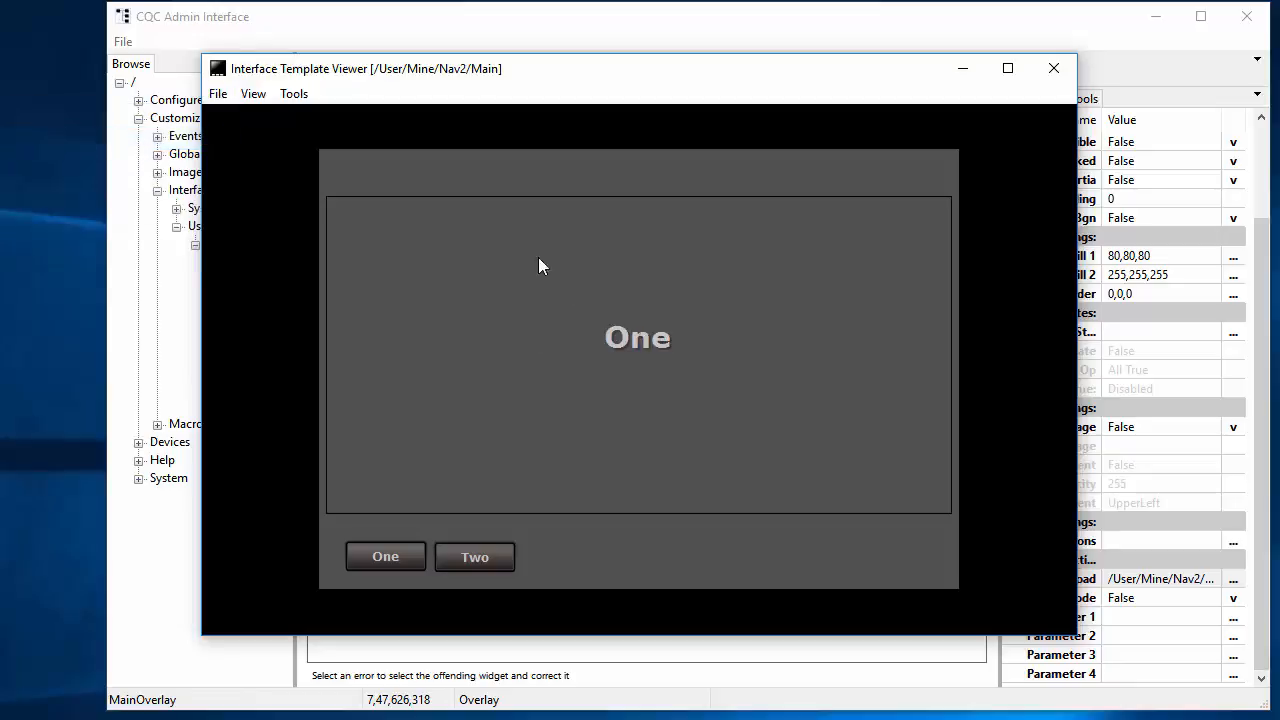